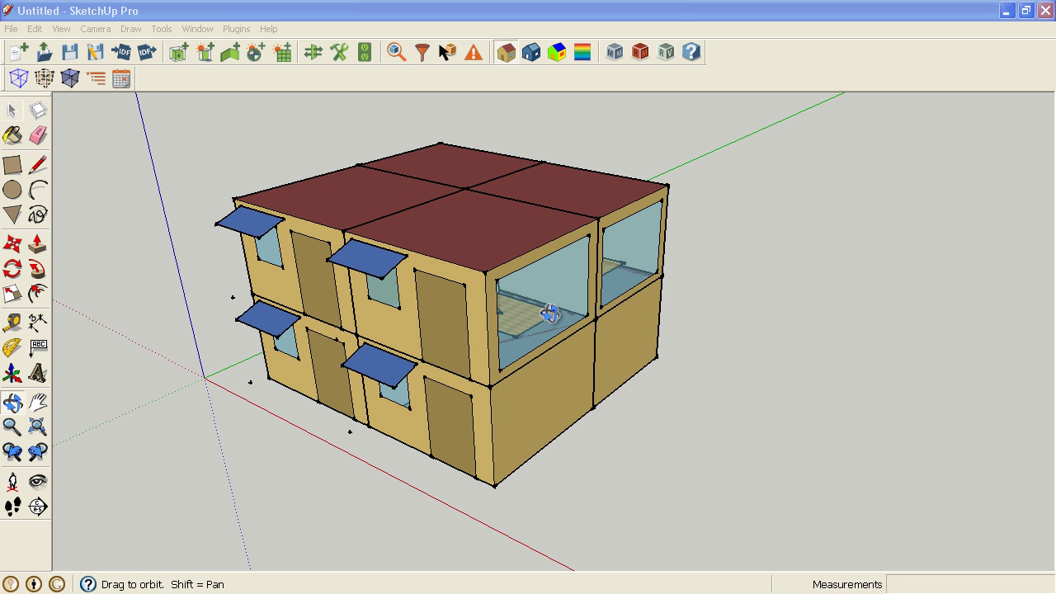
drag(585, 325, 479, 308)
key(h)
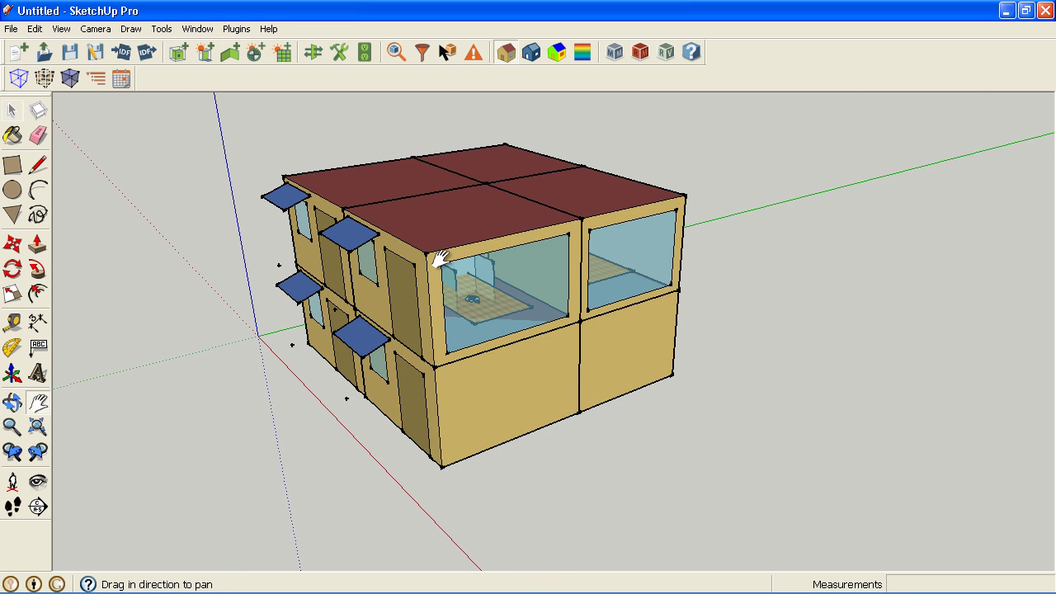
shift+drag(439, 259, 451, 272)
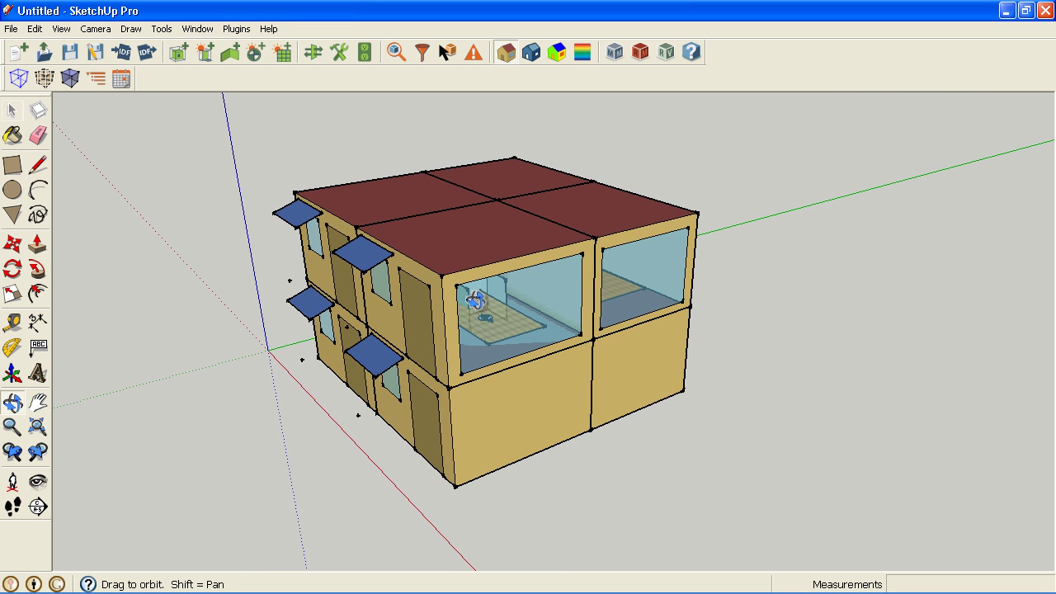
click(122, 55)
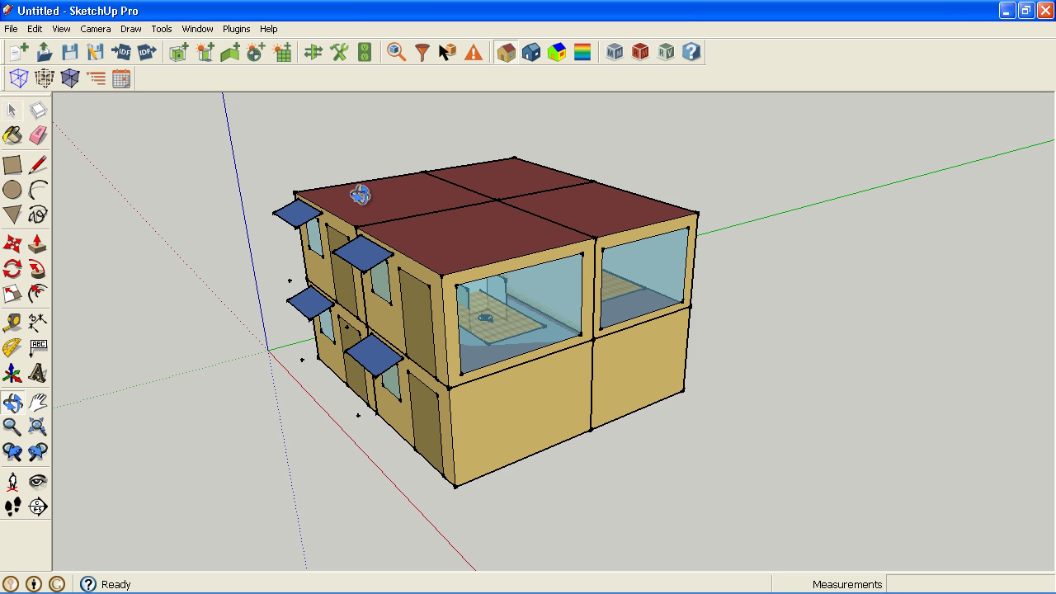
Draw three separate large rectangles on the ground beside and behind the building, each about 60 to 66 feet per side where dimensioned
scroll(360, 193, down, 3)
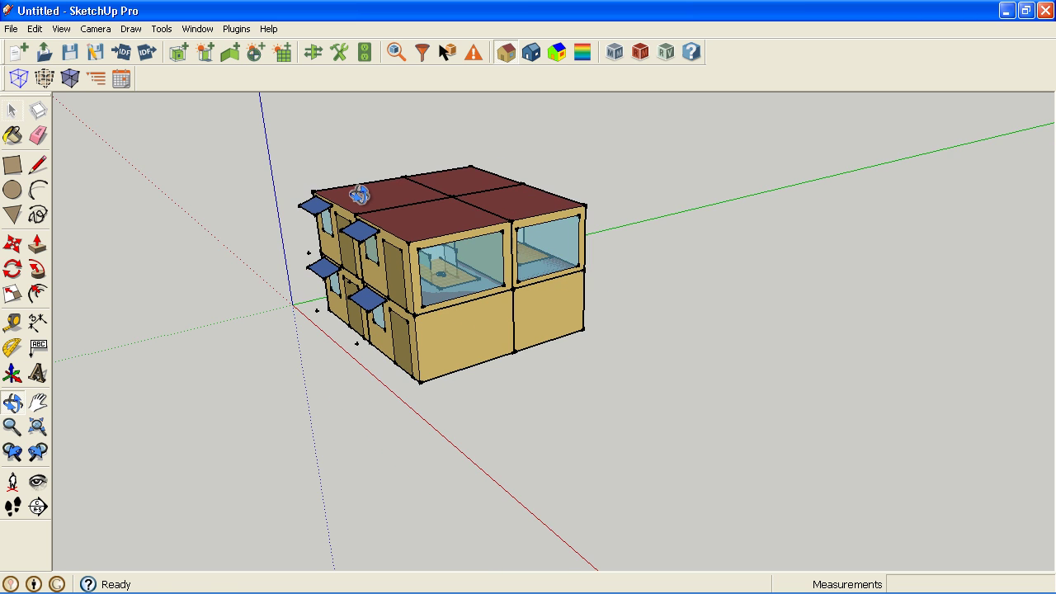
drag(358, 193, 371, 283)
key(shift)
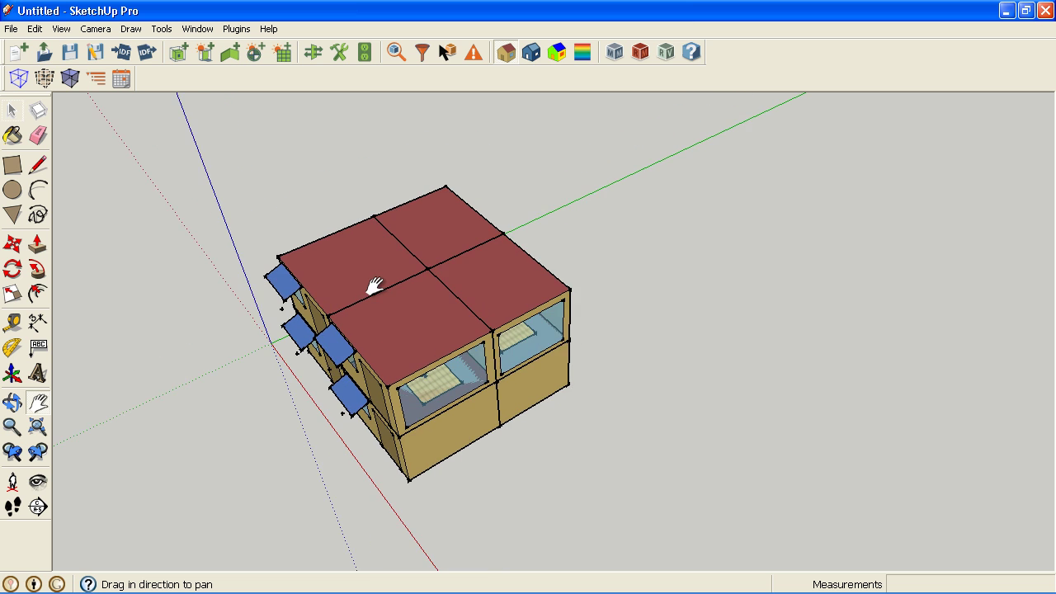
click(13, 165)
scroll(516, 315, down, 2)
click(676, 394)
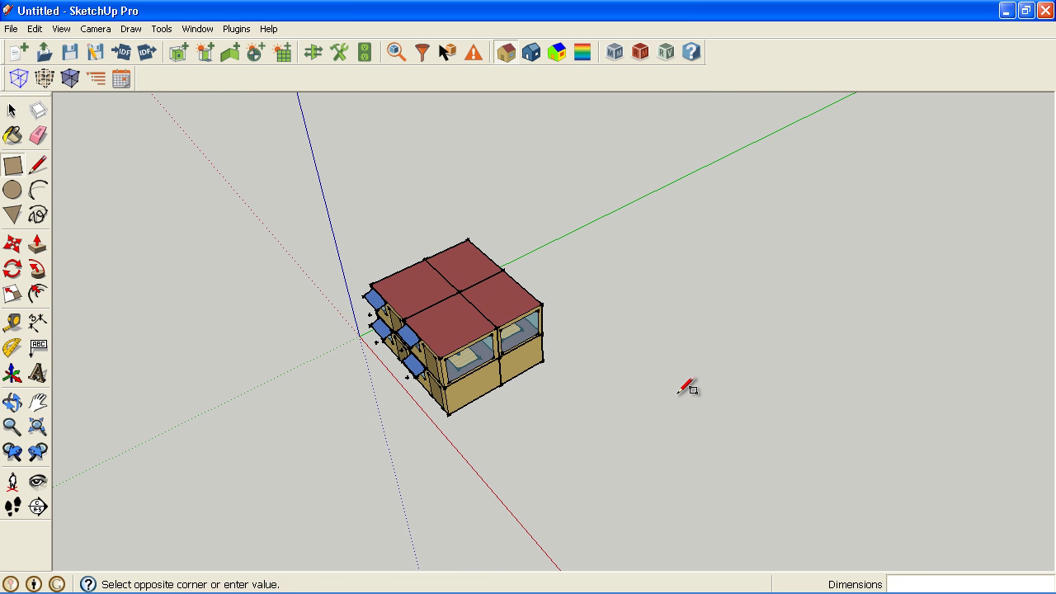
click(963, 343)
click(574, 208)
click(852, 233)
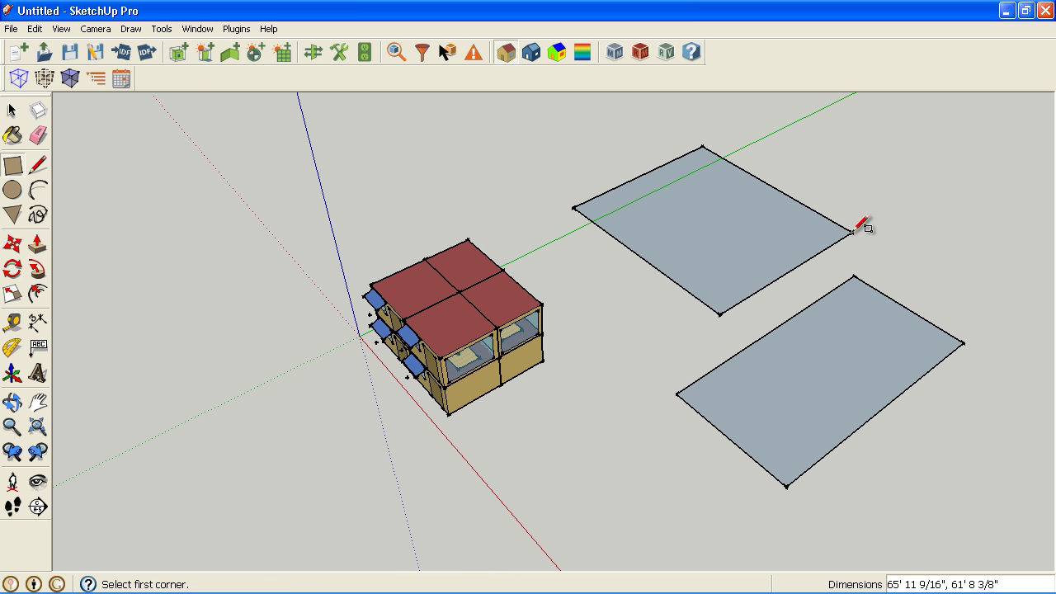
click(347, 139)
click(575, 154)
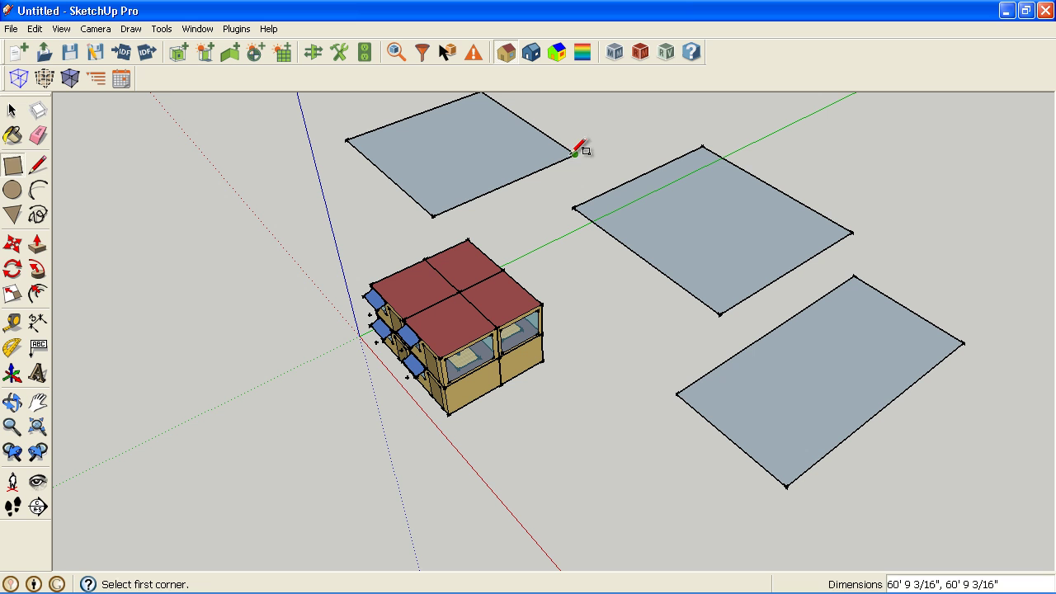
Save the SketchUp model in the demos folder as demo_08.skp
key(o)
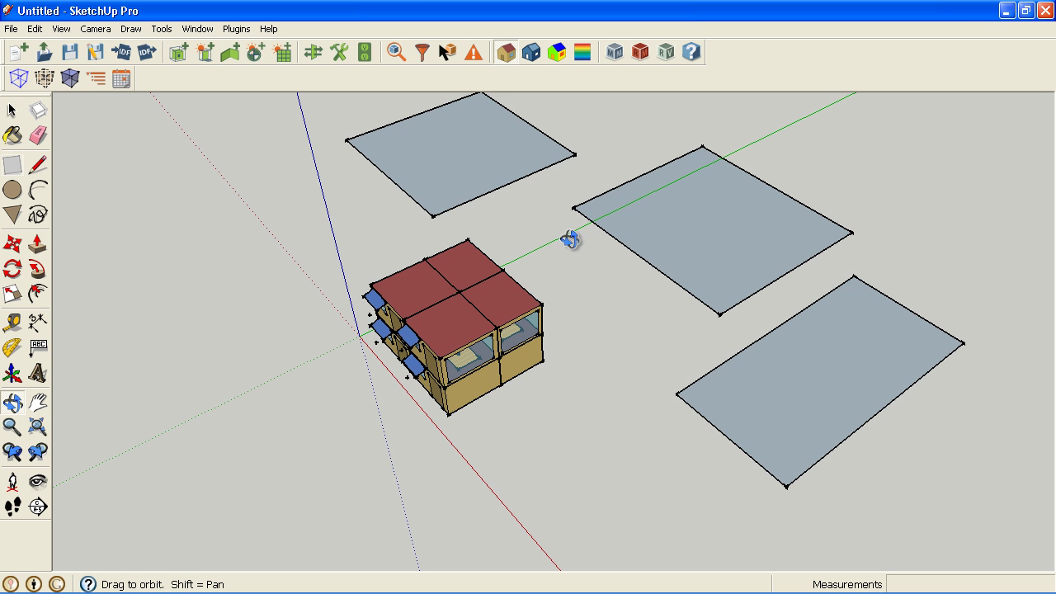
drag(569, 239, 589, 268)
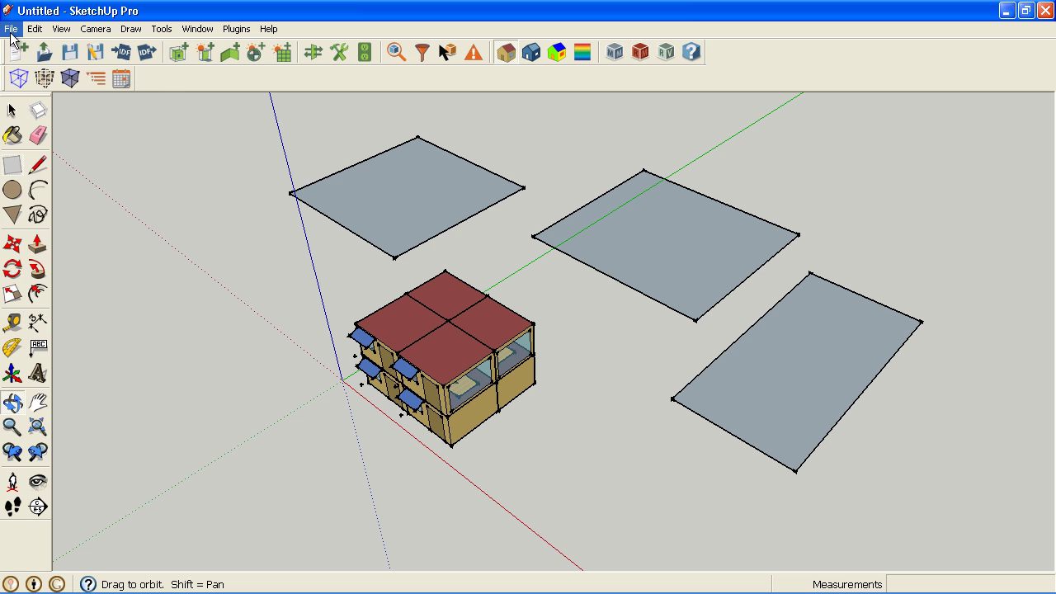
click(11, 31)
click(44, 84)
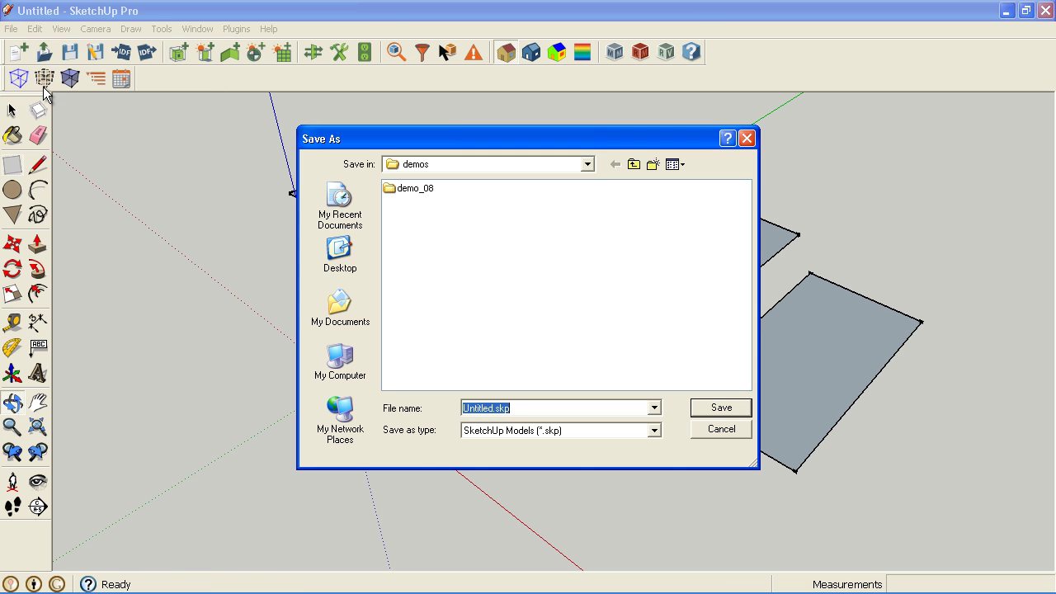
text(demo)
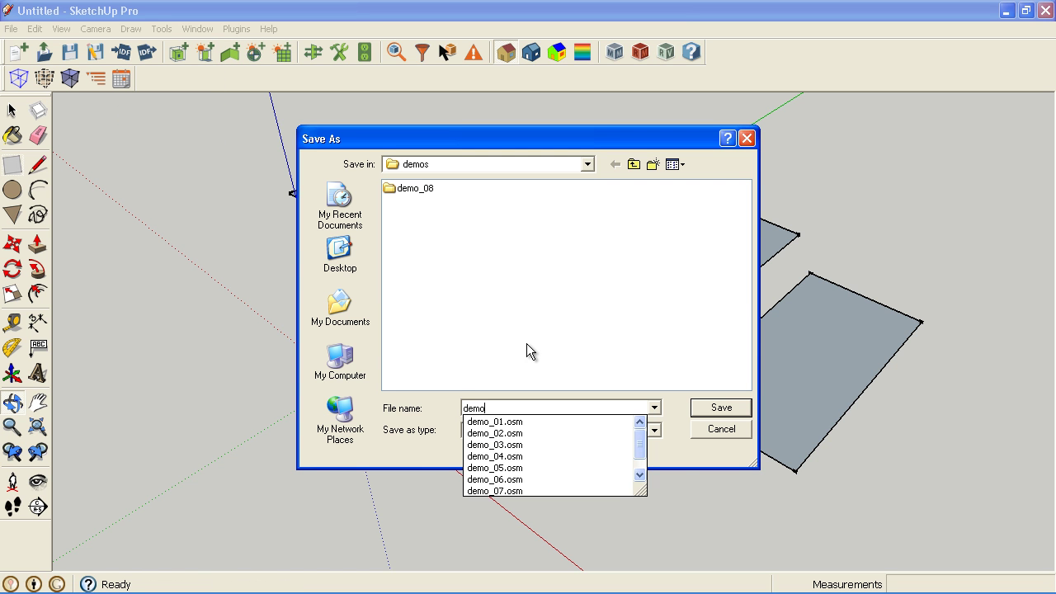
text(_08.skp)
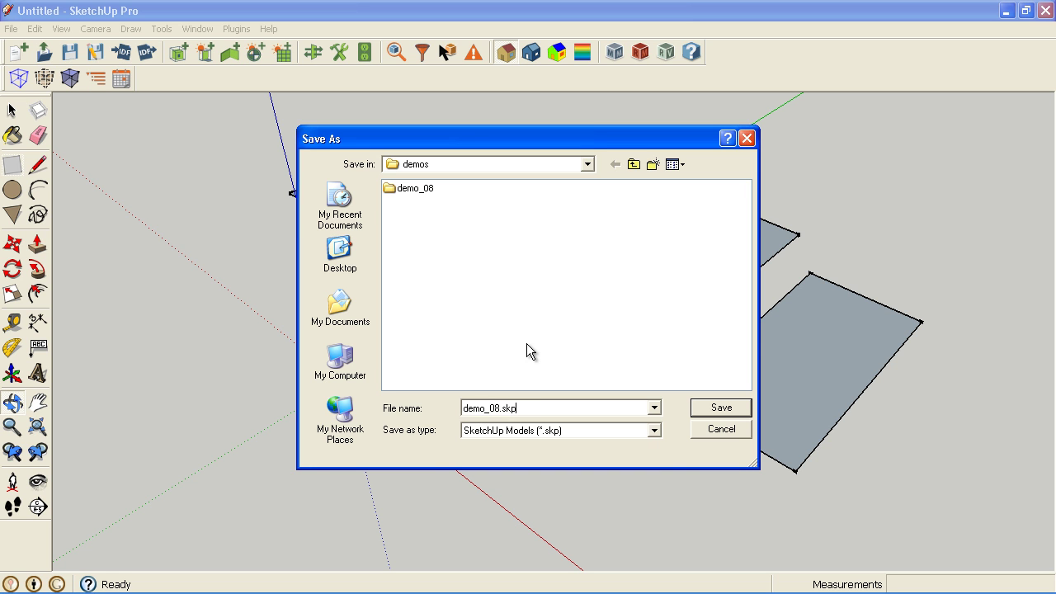
key(Return)
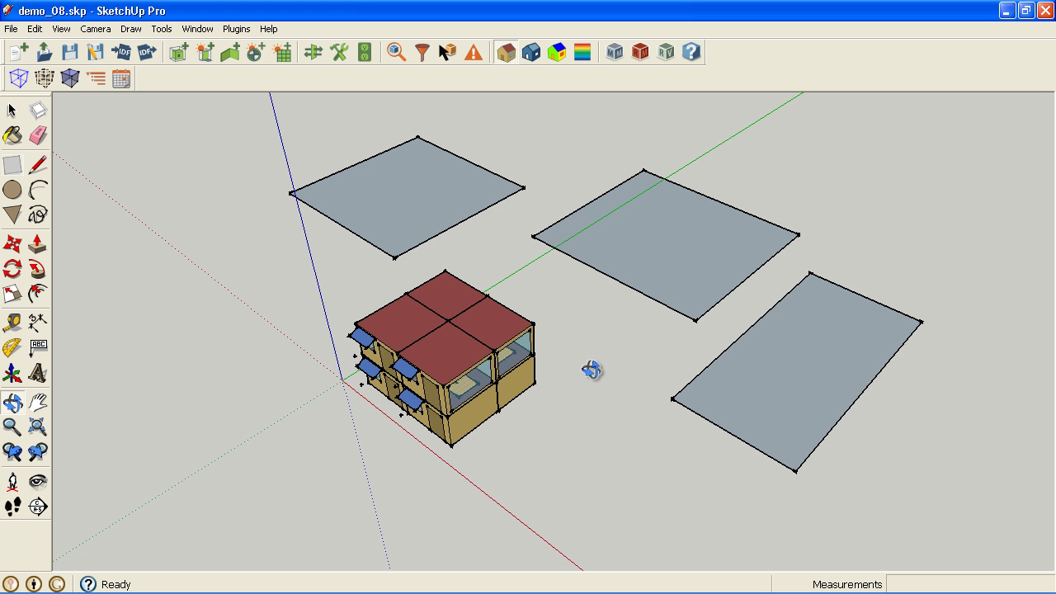
Examine the object info for the middle ground rectangle and for the building's upper rear zone
drag(523, 357, 502, 409)
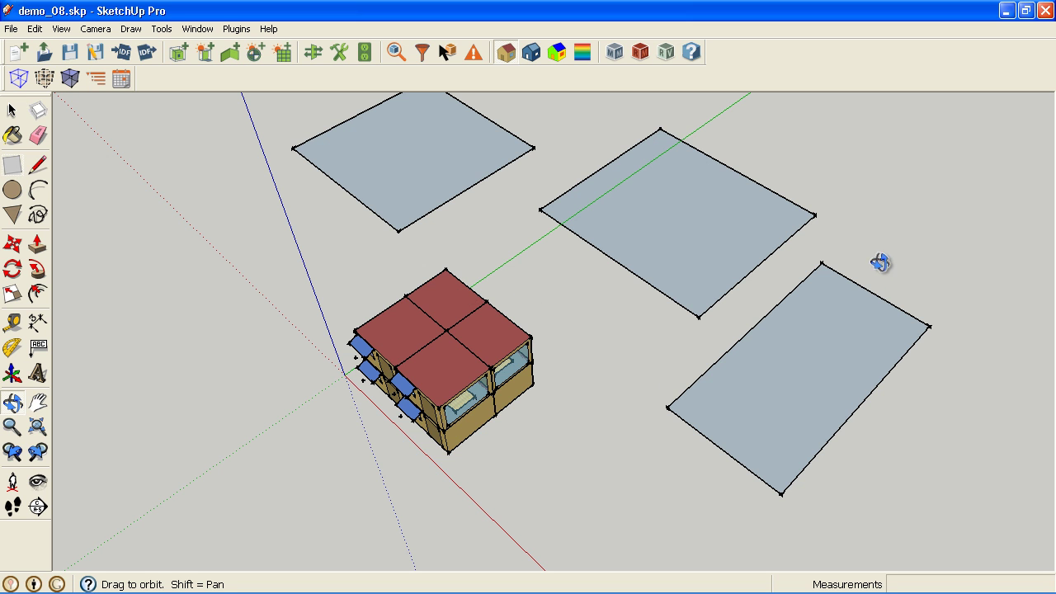
key(space)
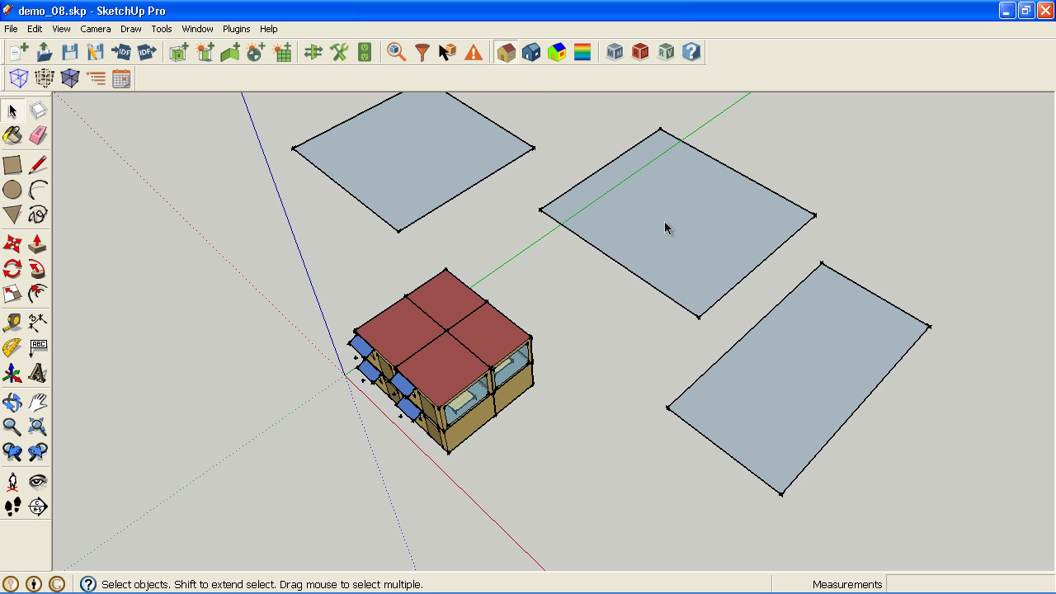
click(667, 227)
click(397, 52)
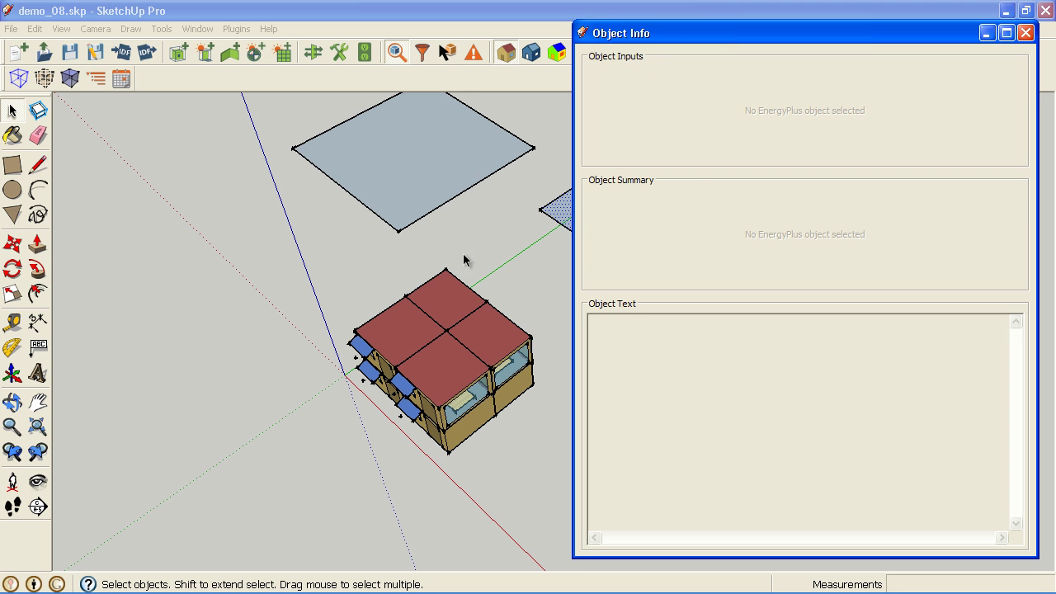
click(456, 296)
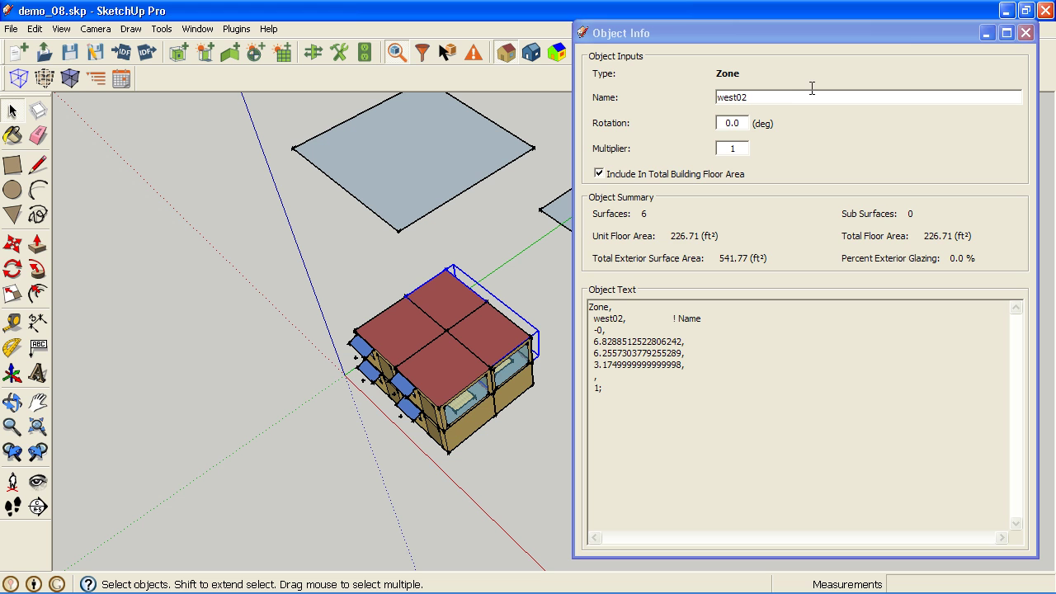
click(1025, 33)
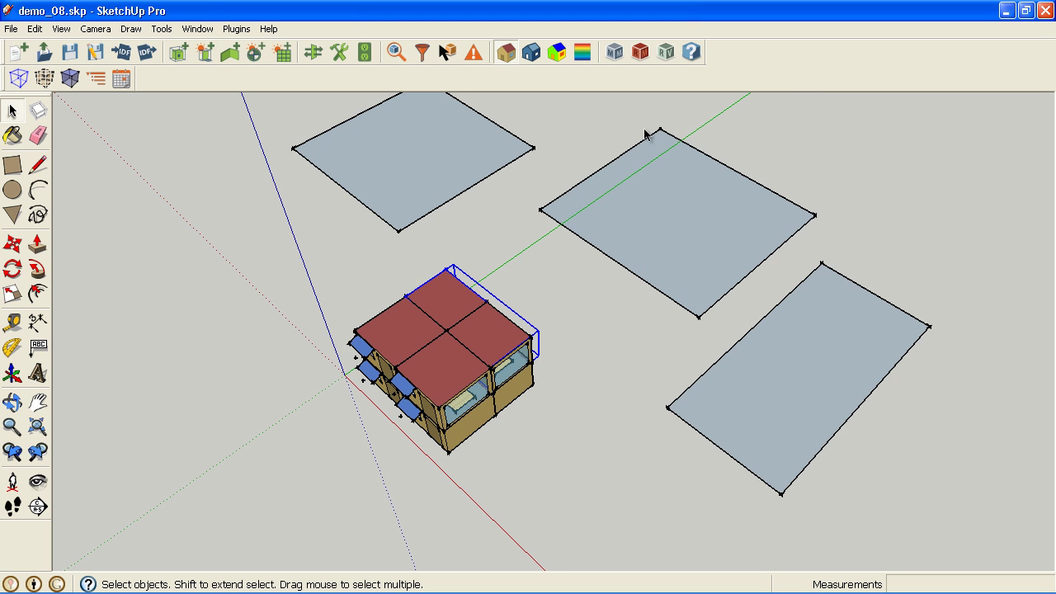
Create a blank model, discard it without saving, and reopen demo_08.skp with its linked OpenStudio model
click(11, 29)
click(24, 46)
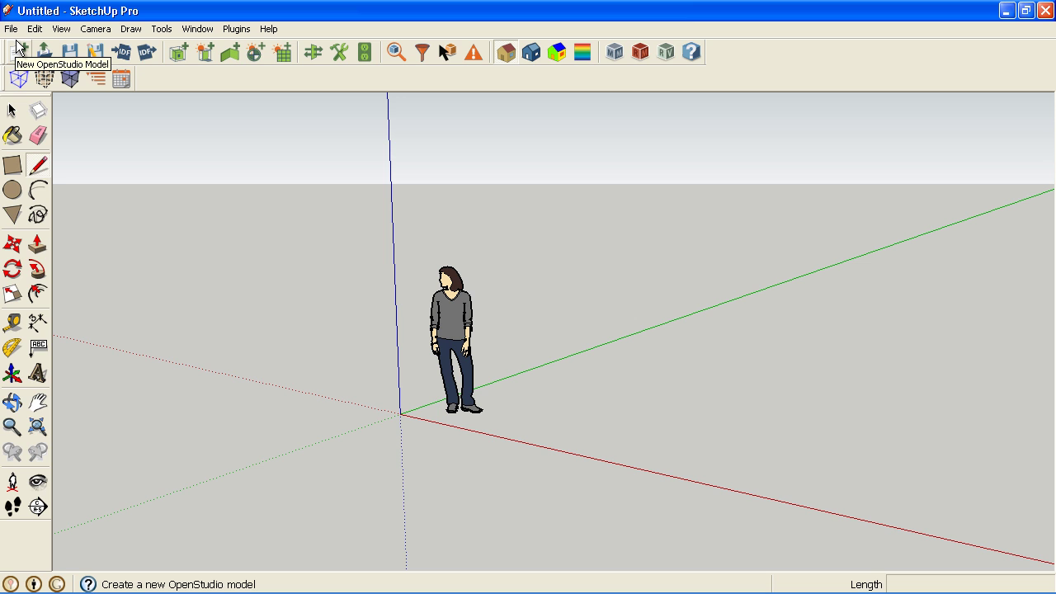
click(11, 30)
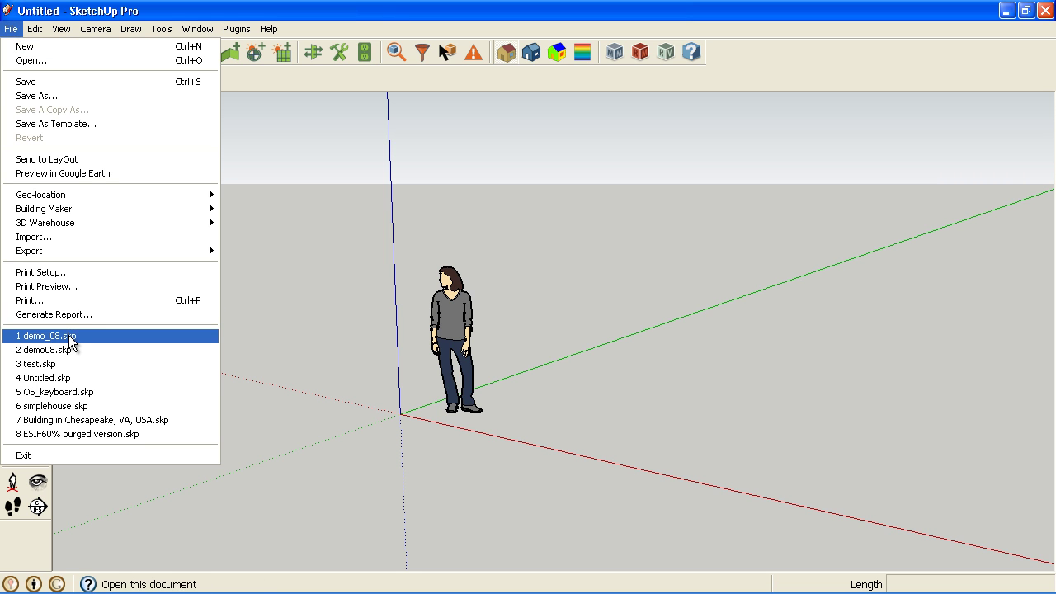
click(72, 338)
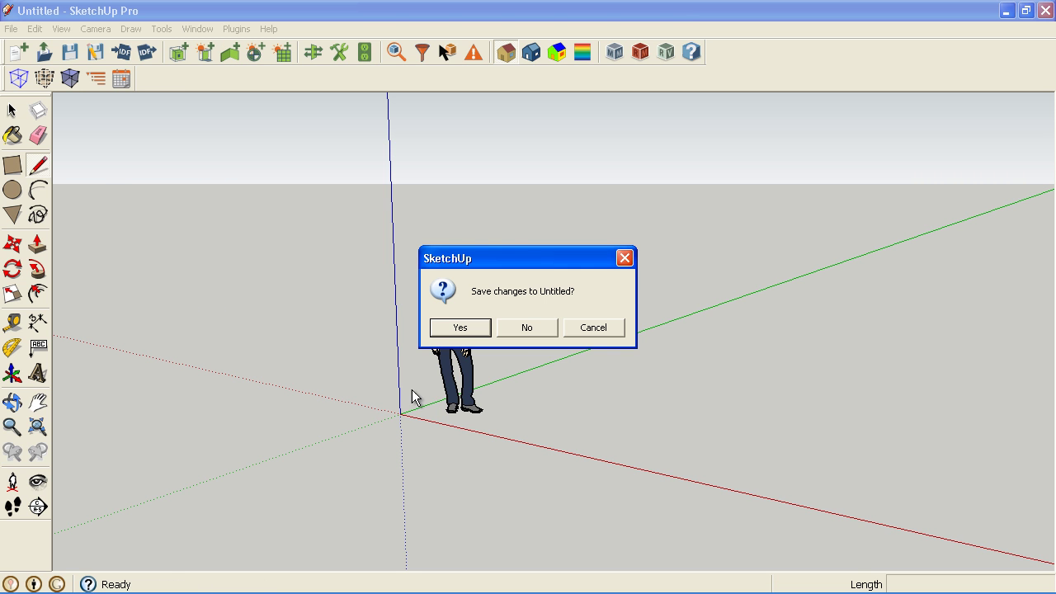
click(532, 327)
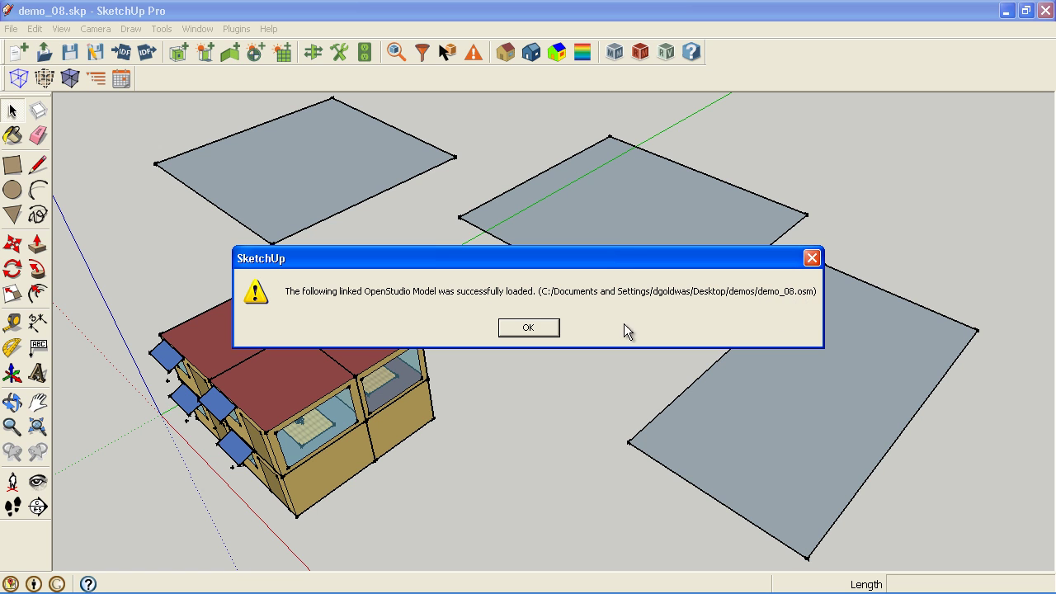
click(528, 328)
key(l)
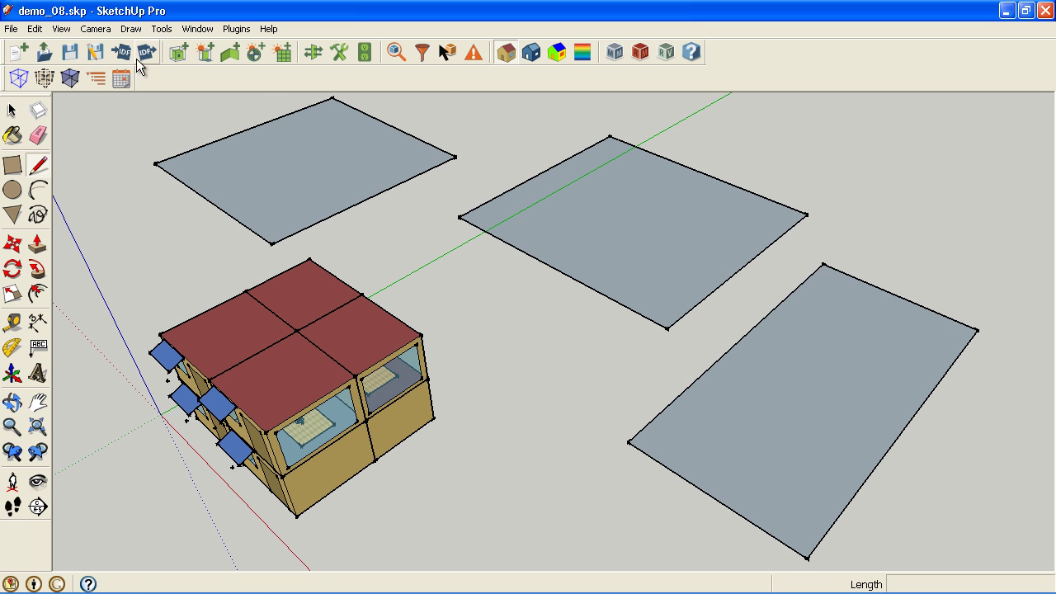
Save the OpenStudio model as demo_08b.osm and save the SketchUp file so it links to it
click(95, 53)
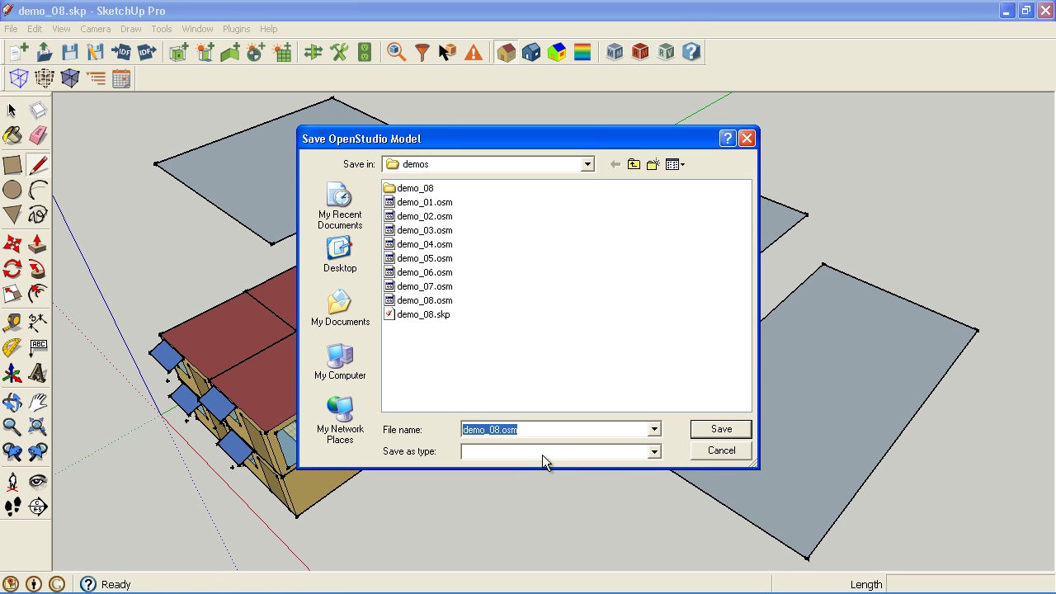
click(502, 429)
text(b)
click(717, 429)
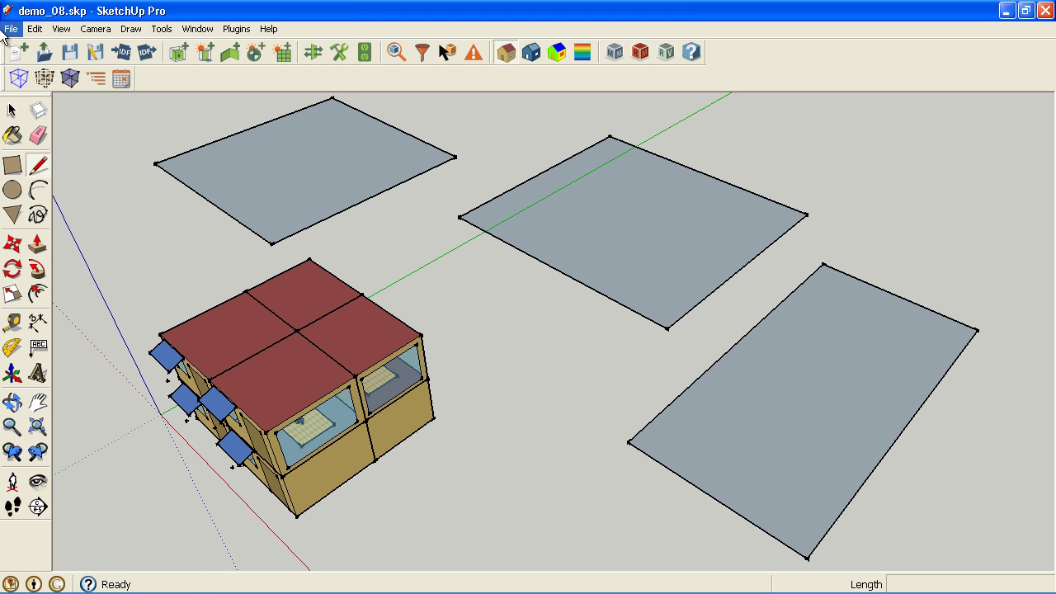
click(2, 30)
click(16, 79)
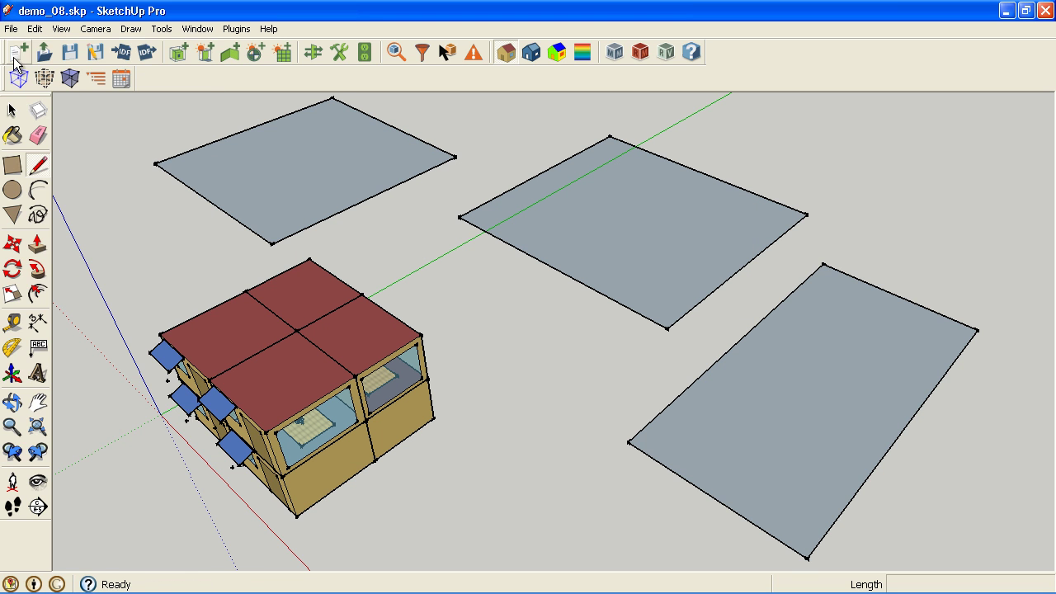
Reopen the recent file demo_08.skp and acknowledge the loading of its linked OpenStudio model
click(10, 29)
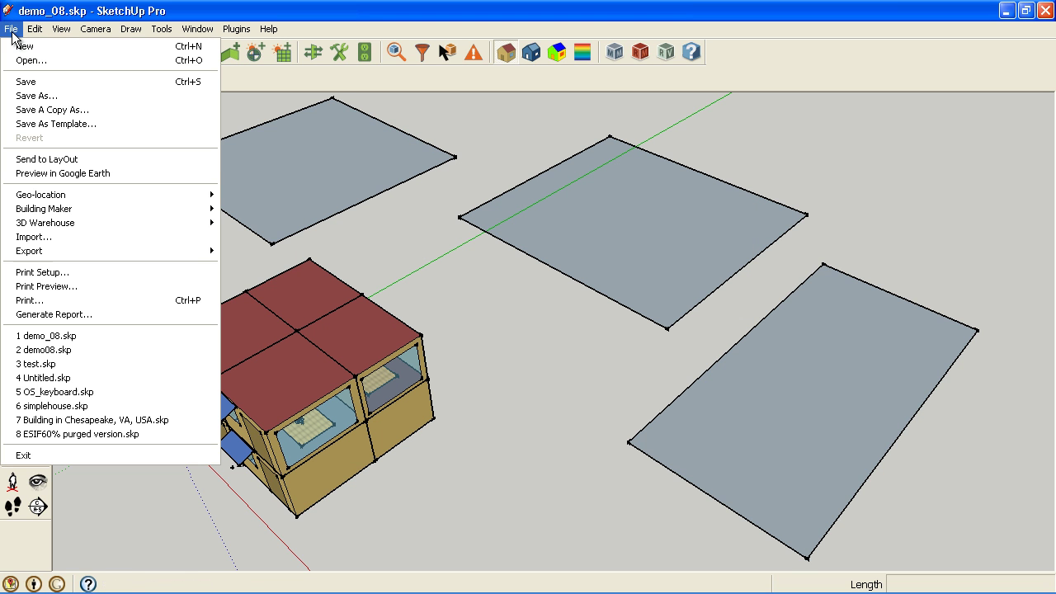
click(60, 336)
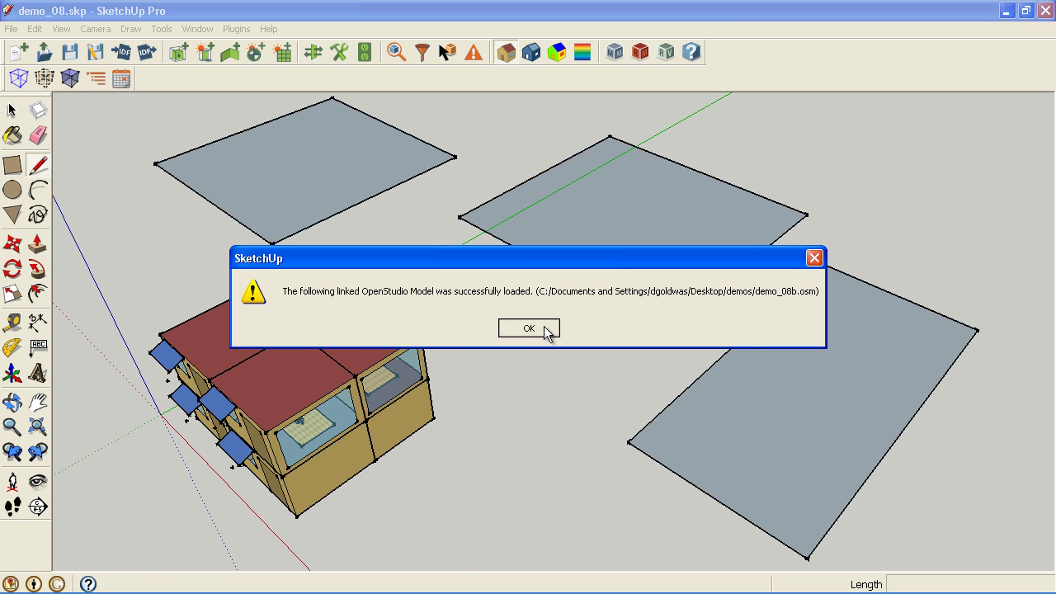
click(528, 328)
Place a vertical section plane through the building, parallel to its large-window facade, and view the cut interior
key(h)
mouse_move(514, 341)
mouse_down()
mouse_move(561, 309)
mouse_move(635, 330)
mouse_move(672, 313)
mouse_move(419, 361)
mouse_up()
key(o)
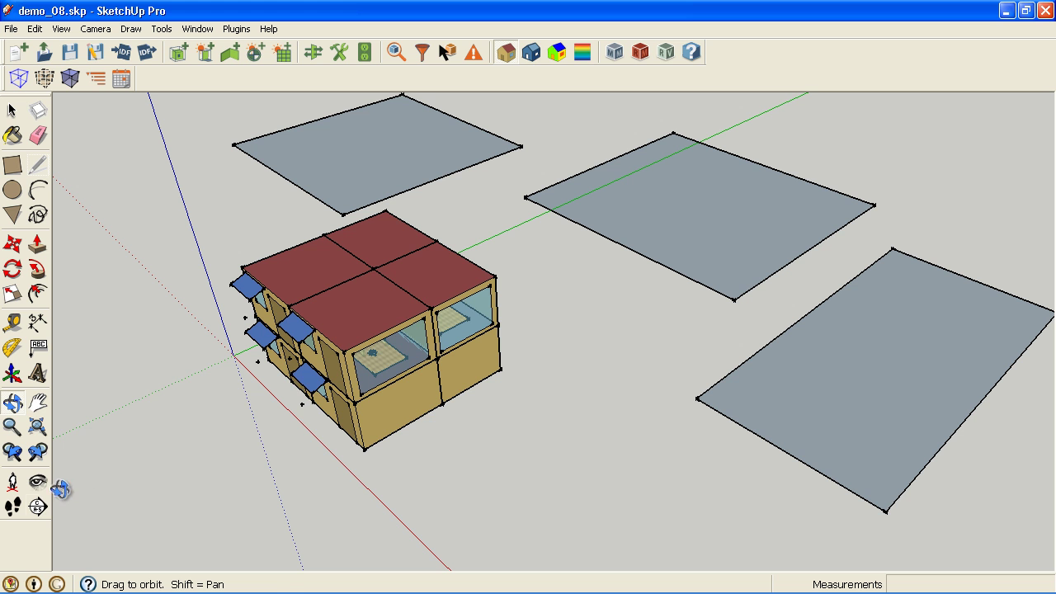
click(38, 507)
click(300, 393)
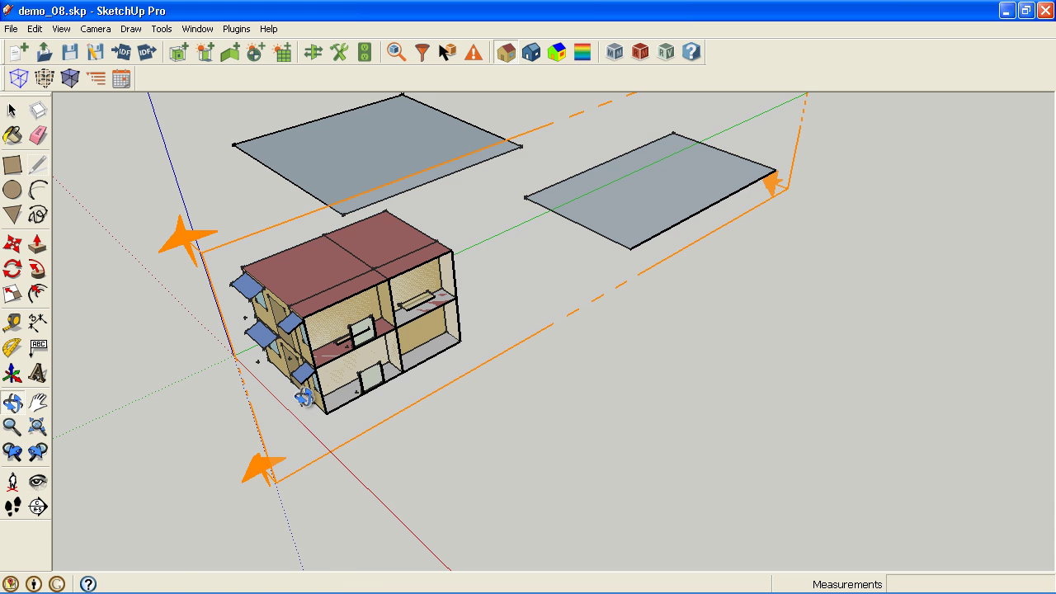
shift+middle_drag(301, 392, 386, 254)
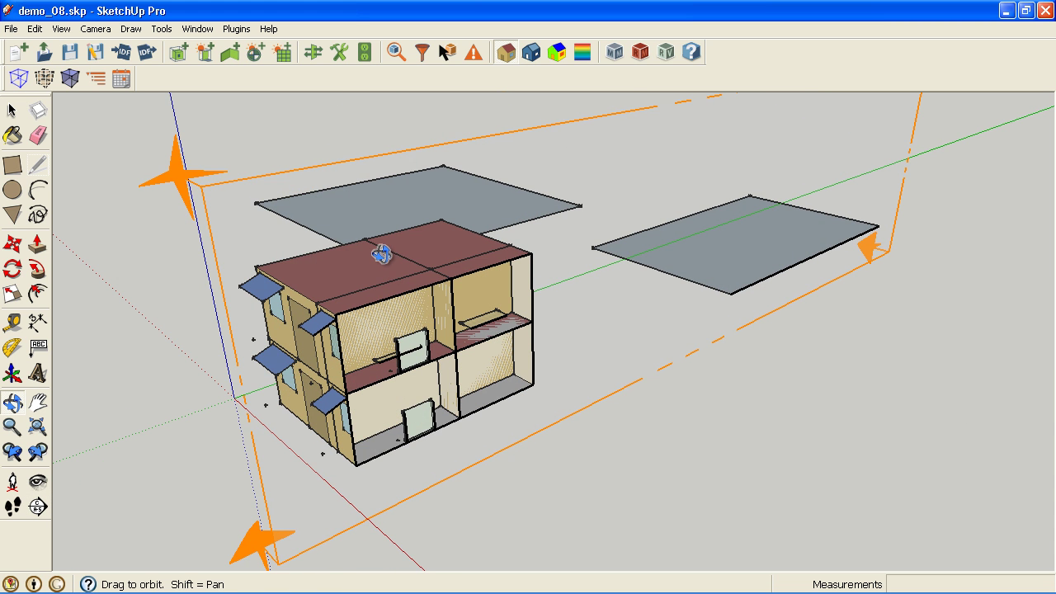
Undo the section plane cutting through the building
key(ctrl+z)
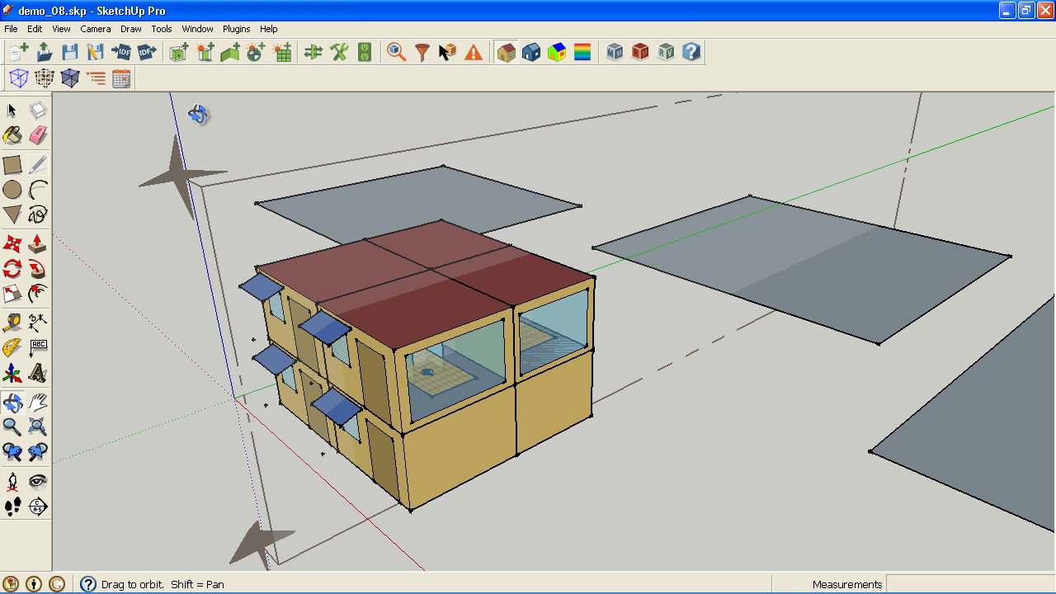
drag(329, 250, 310, 210)
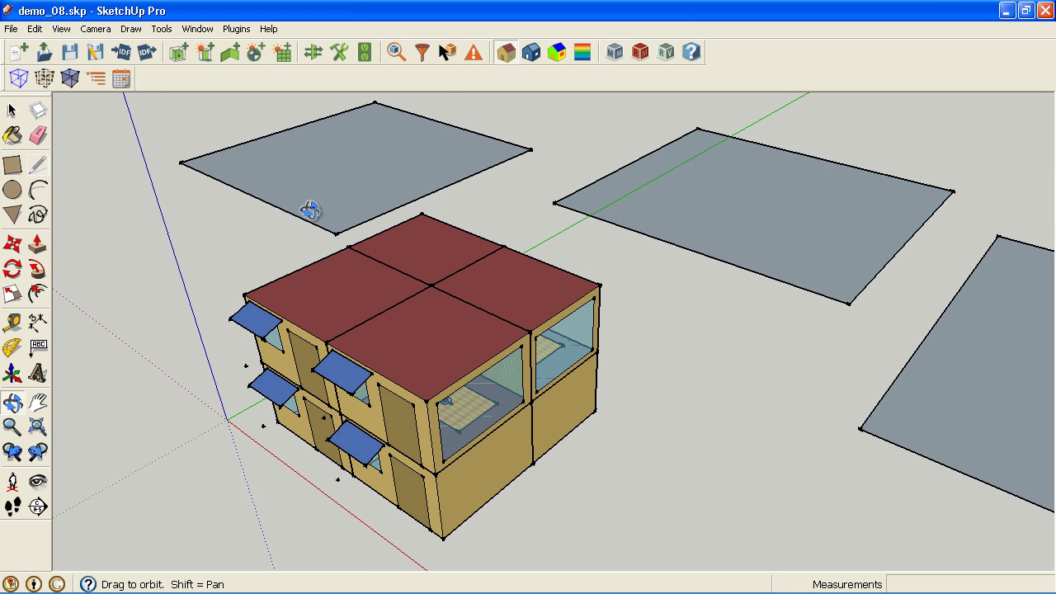
click(505, 53)
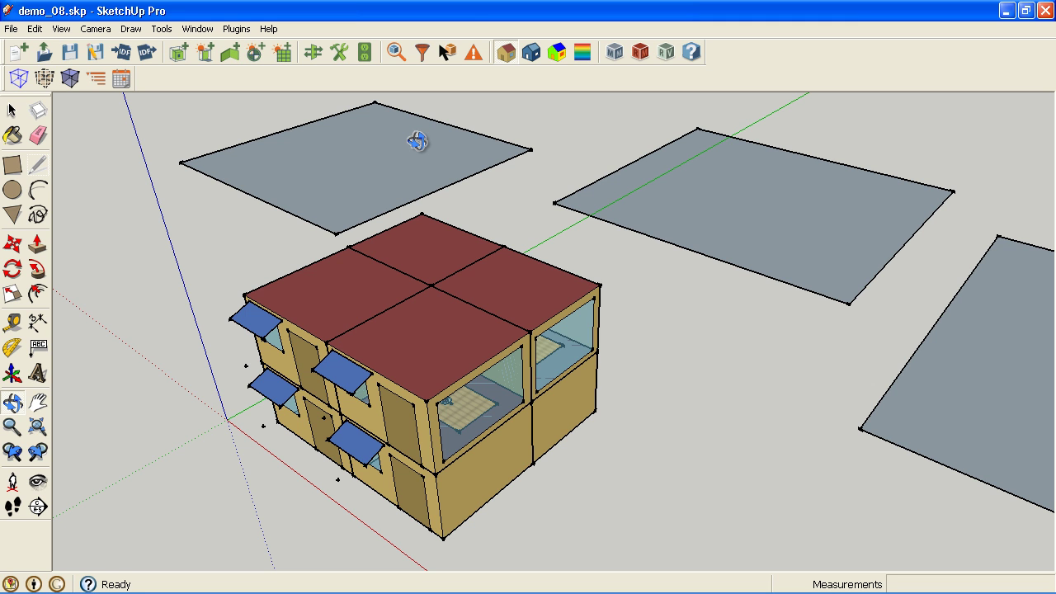
Save the current building view as a scene, updating the selected style, and recall that scene after orbiting
click(217, 37)
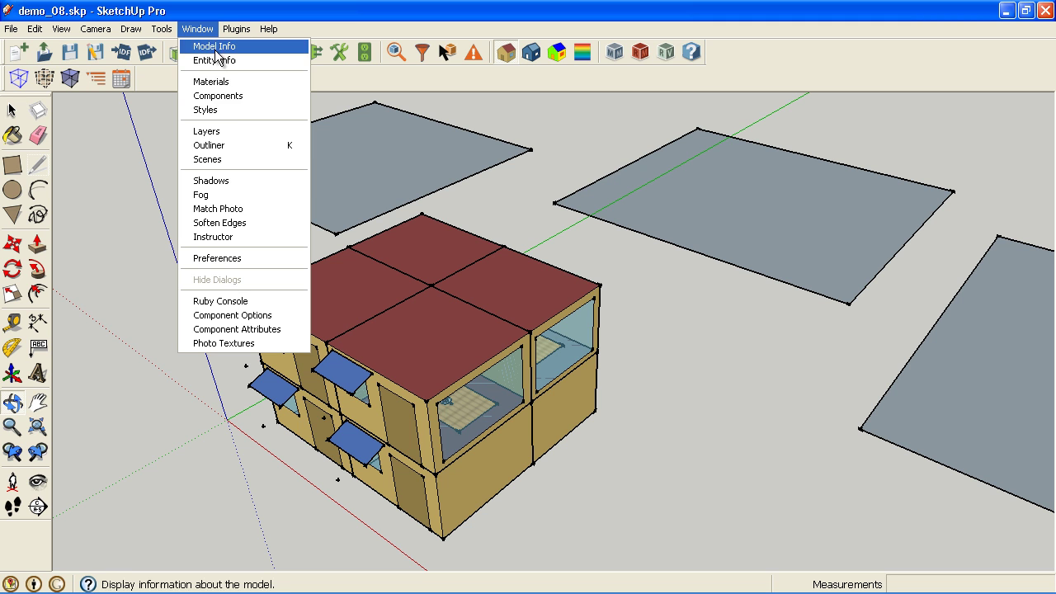
click(208, 159)
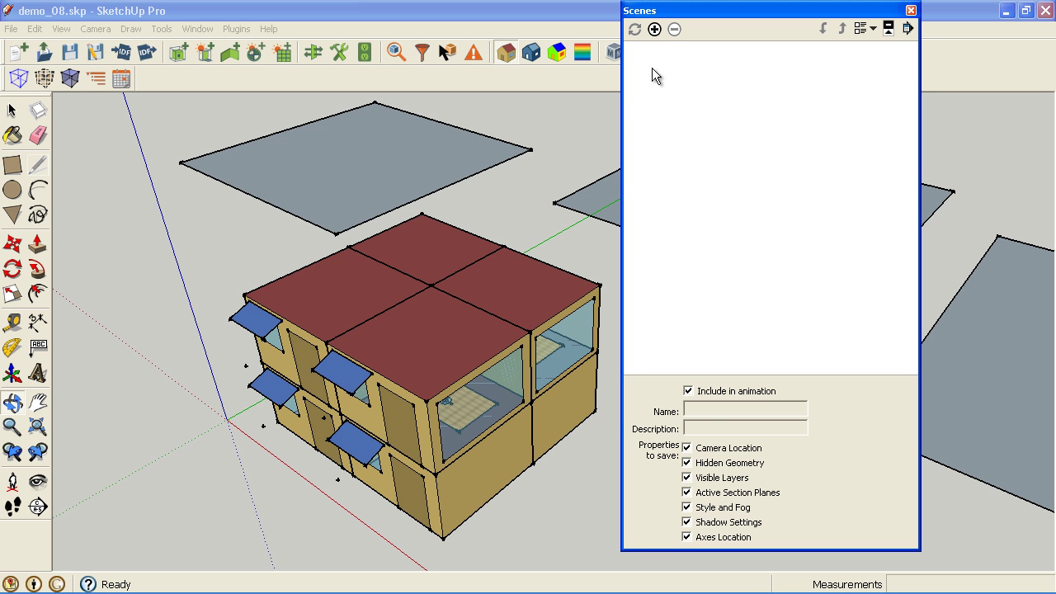
click(654, 29)
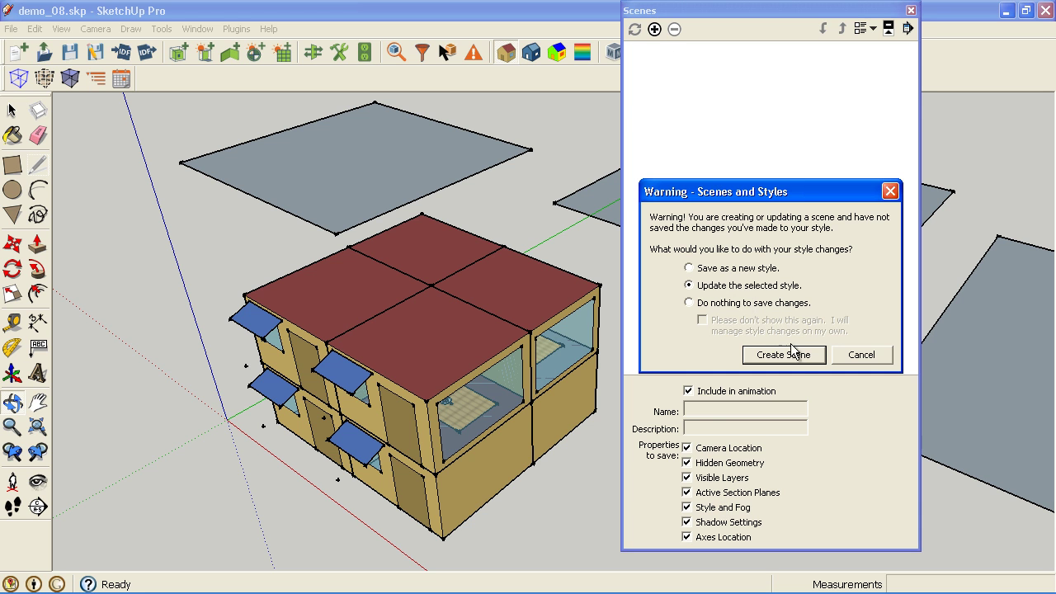
click(792, 355)
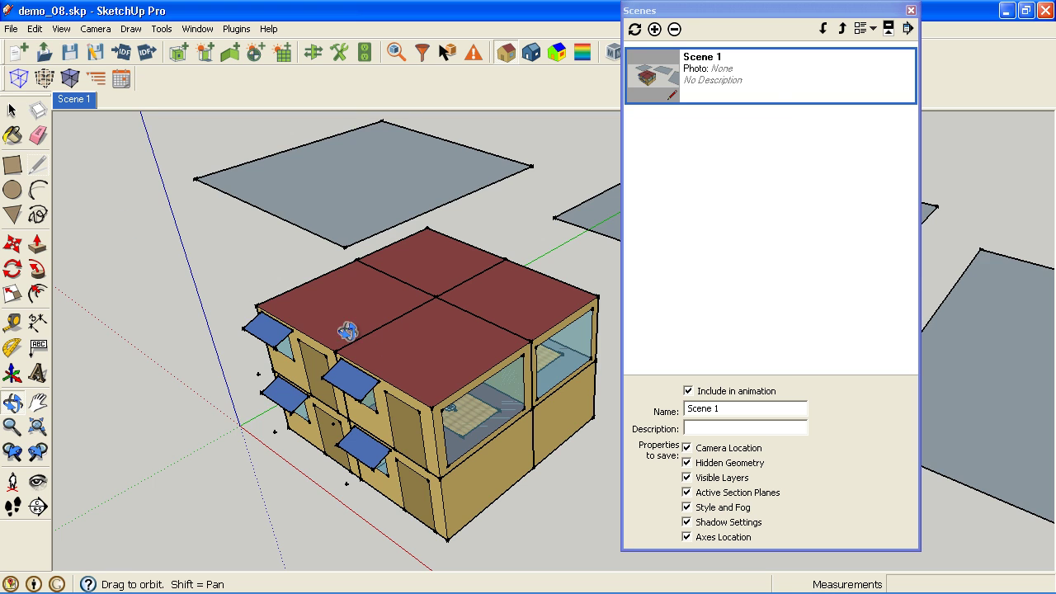
drag(349, 335, 65, 104)
click(64, 103)
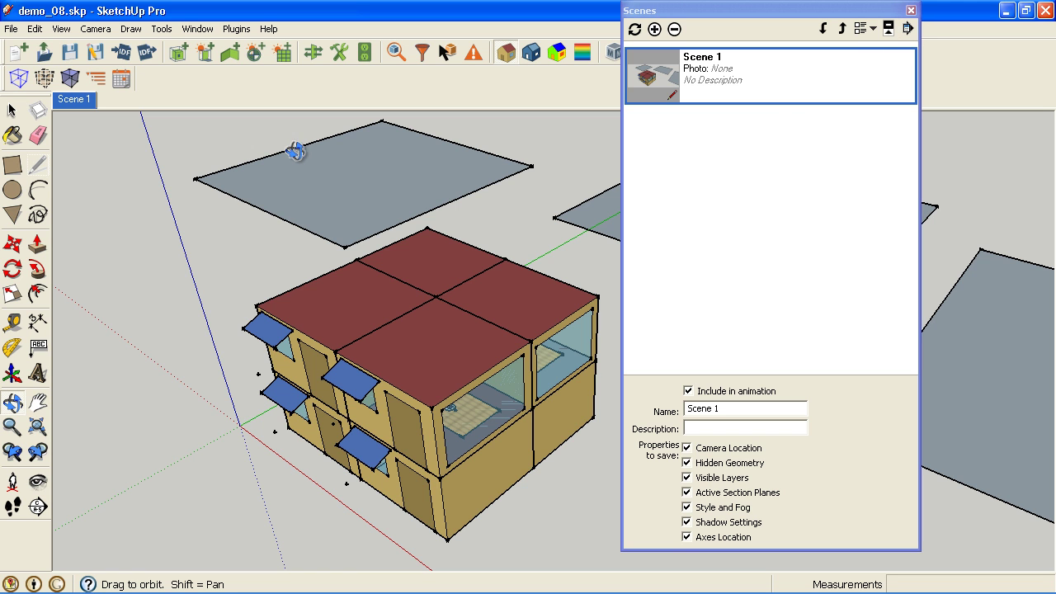
click(910, 11)
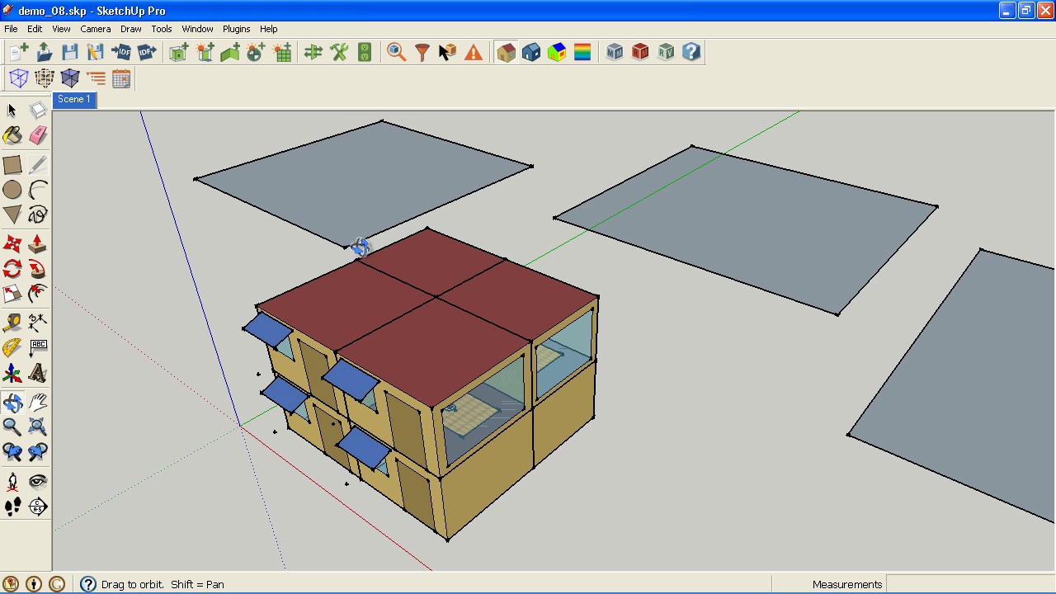
Save a zoomed-out view of the building and its surrounding shading planes as a second scene, and return to Scene 1
scroll(349, 278, down, 5)
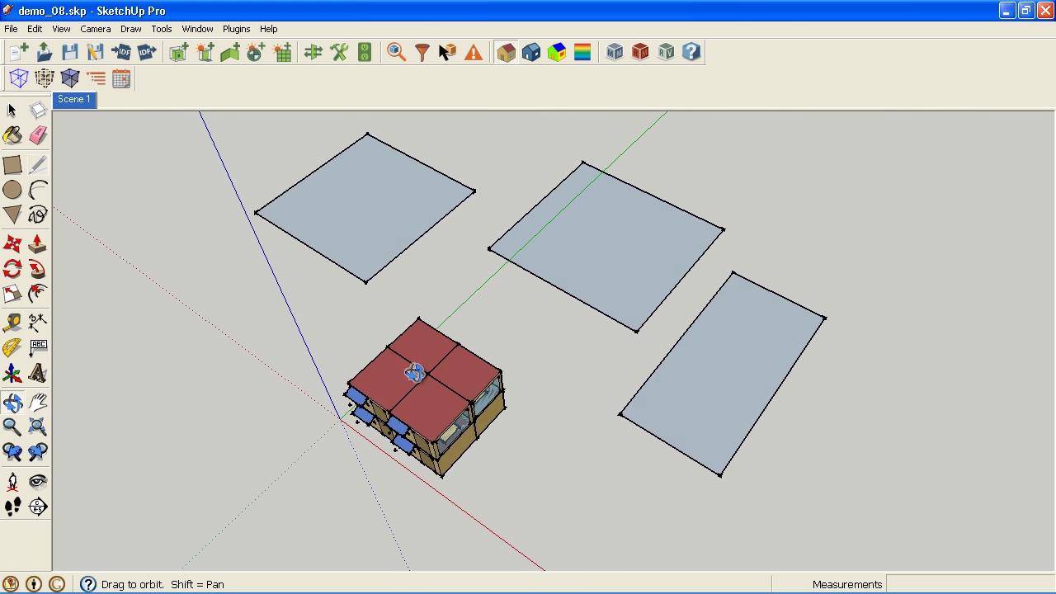
click(197, 30)
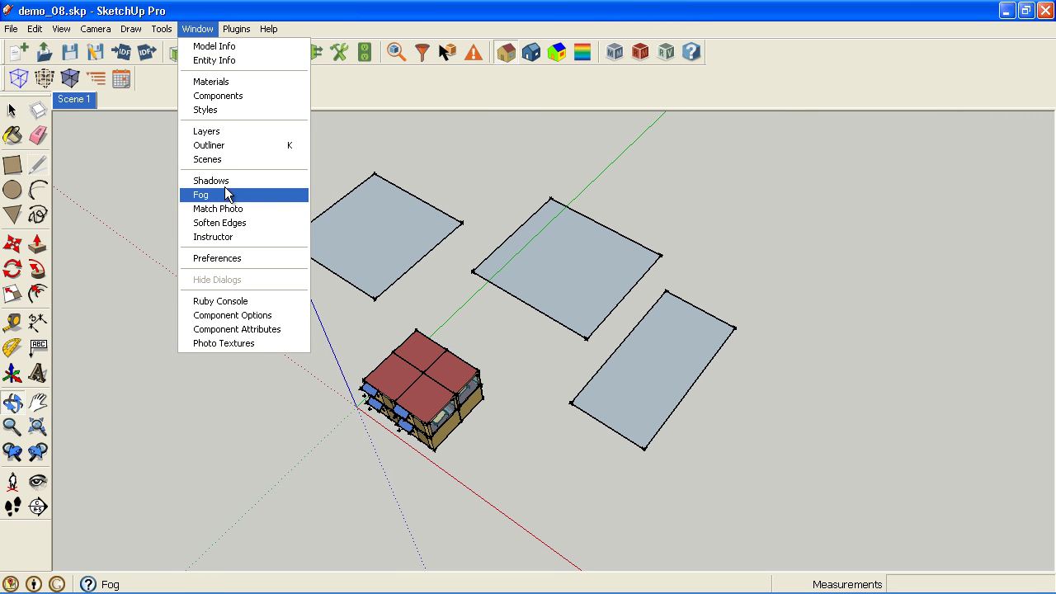
click(221, 161)
click(655, 29)
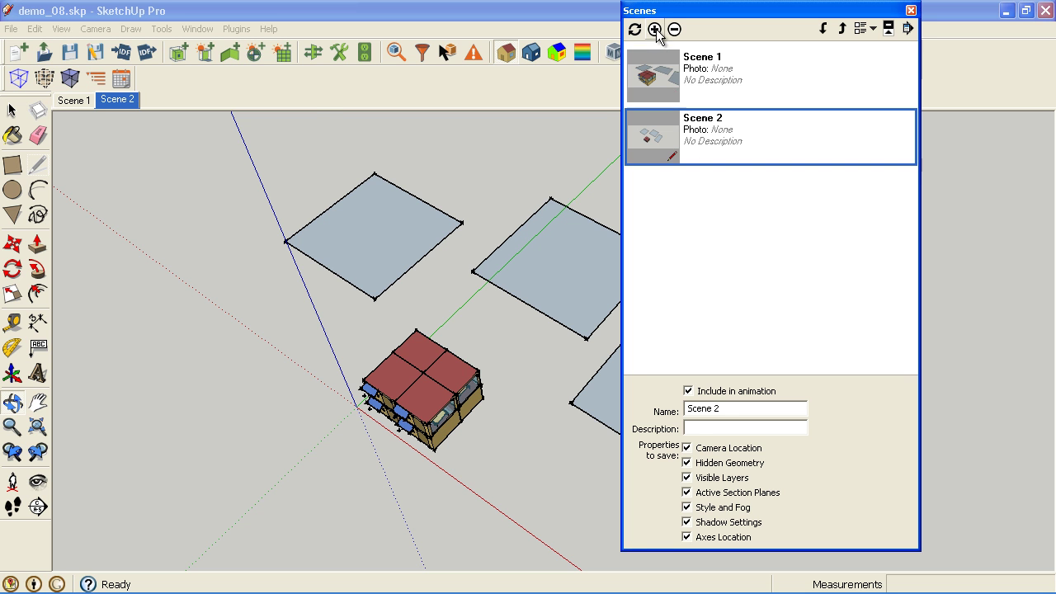
click(71, 102)
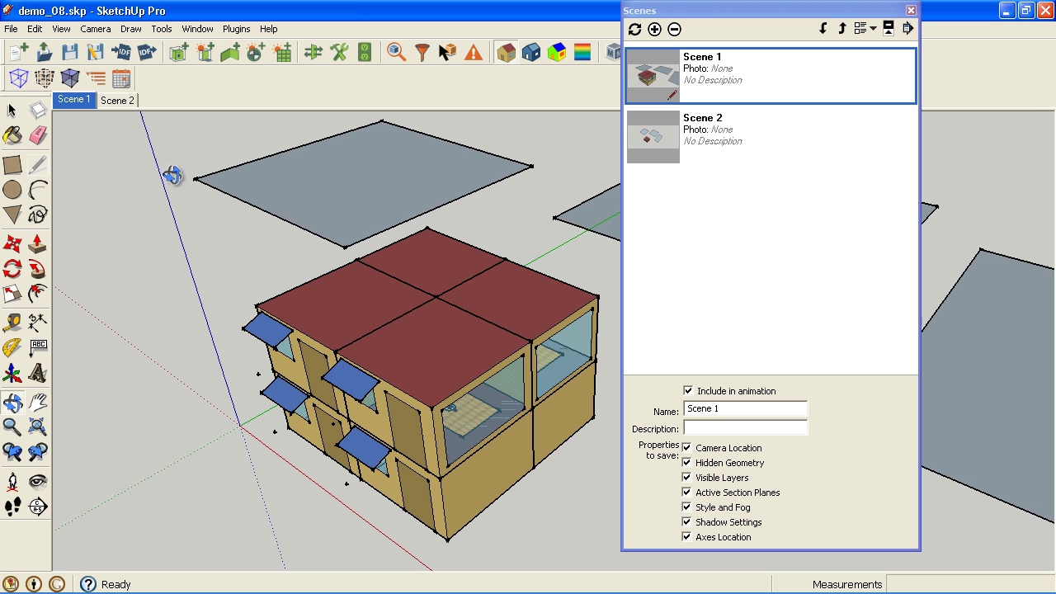
Save a new scene facing the large-window facade with the shadow time set to 09:26 AM
drag(477, 381, 352, 389)
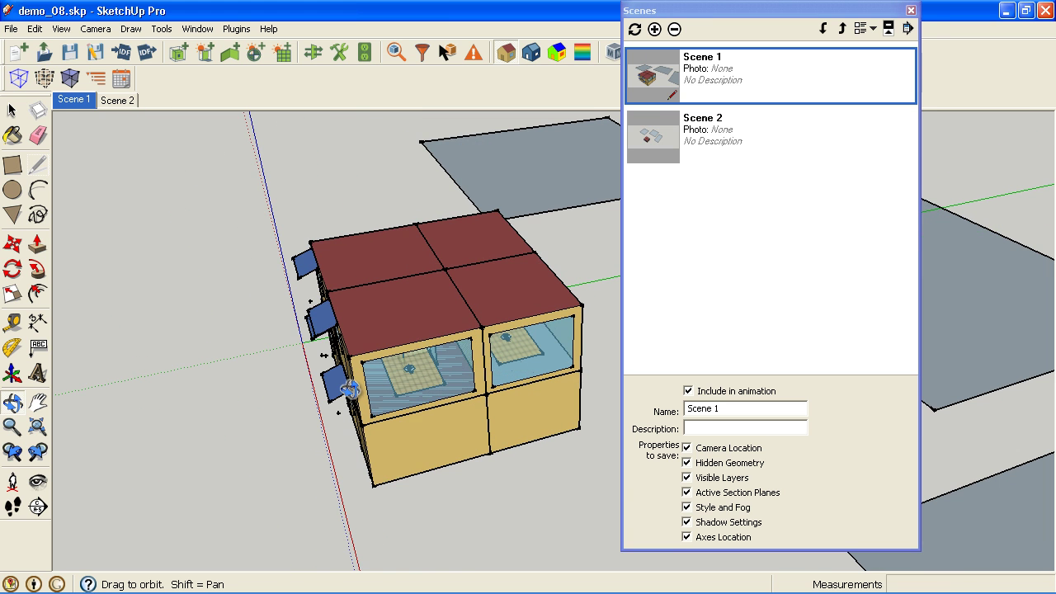
click(122, 78)
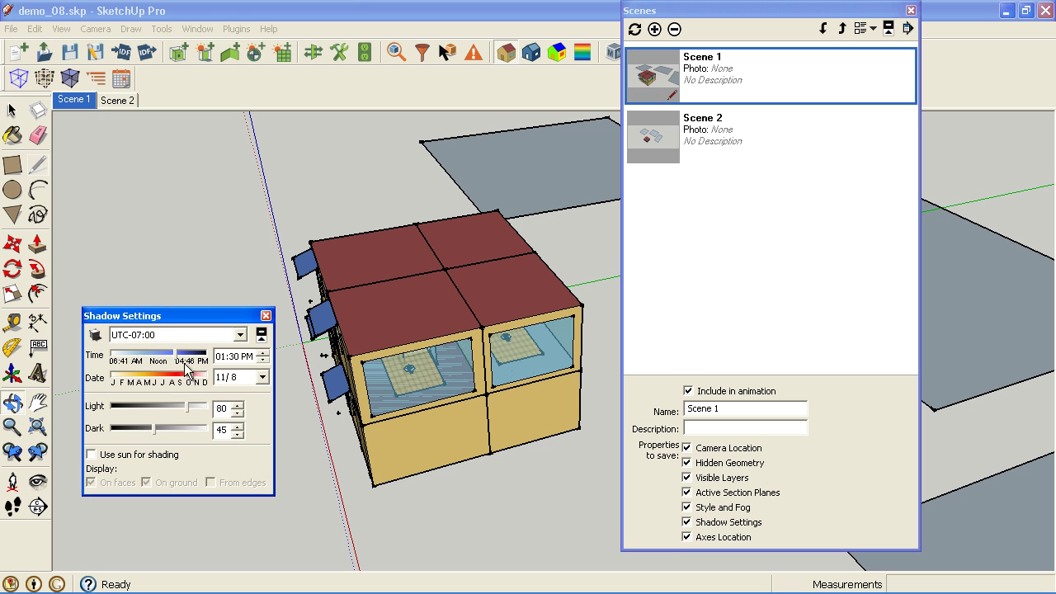
drag(175, 356, 148, 359)
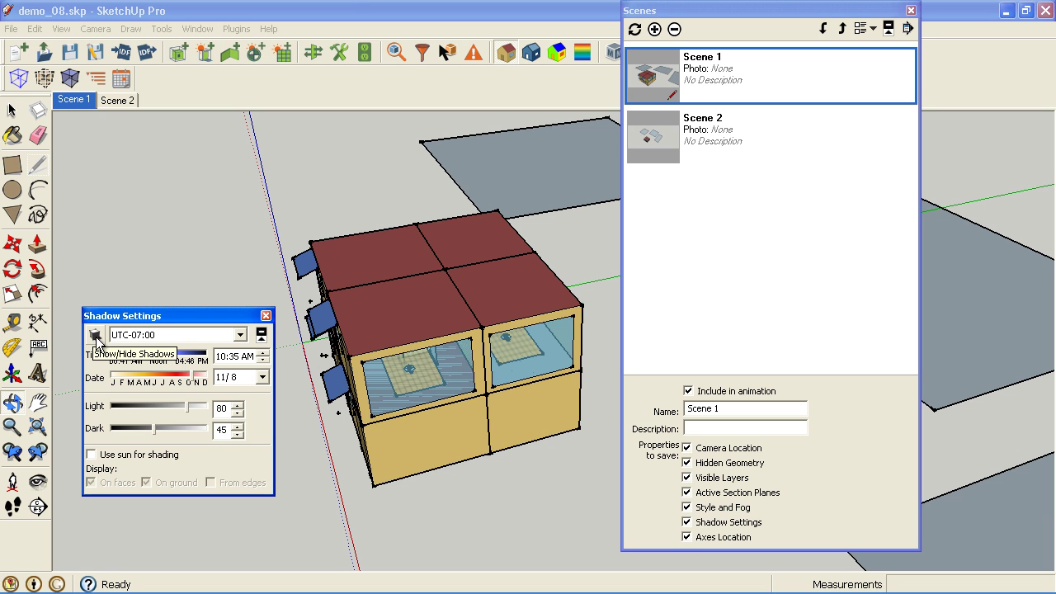
click(95, 335)
drag(149, 359, 136, 358)
click(95, 335)
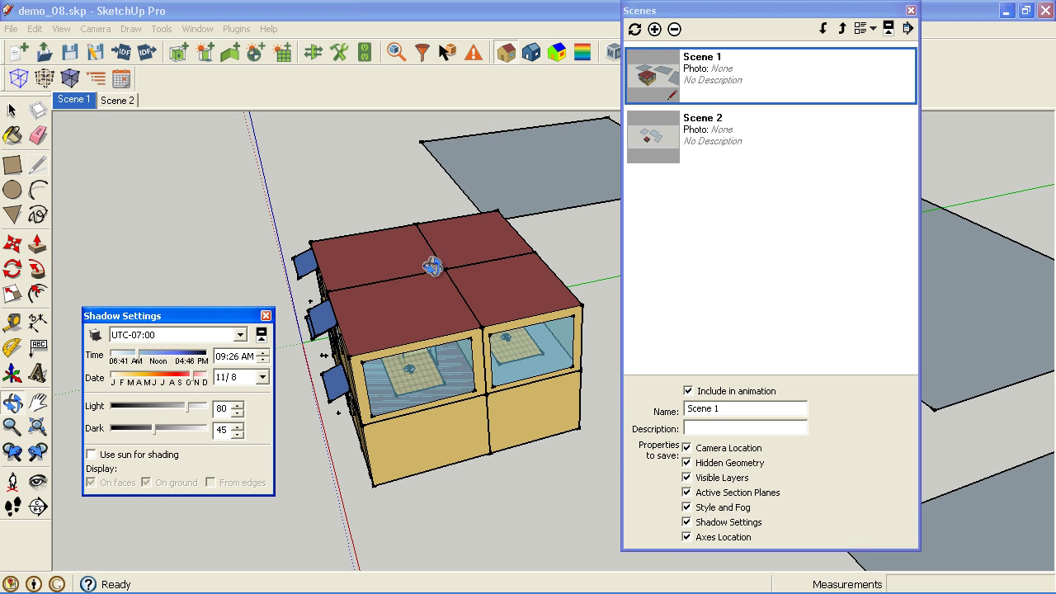
click(654, 30)
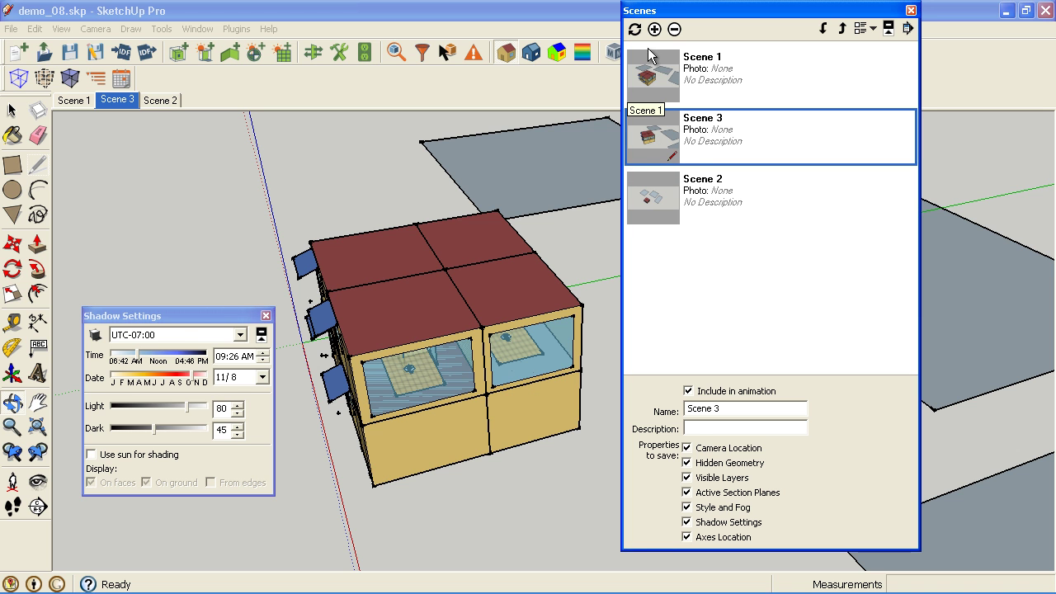
Play the transition back to Scene 1 and close the shadow settings and scene manager
click(73, 100)
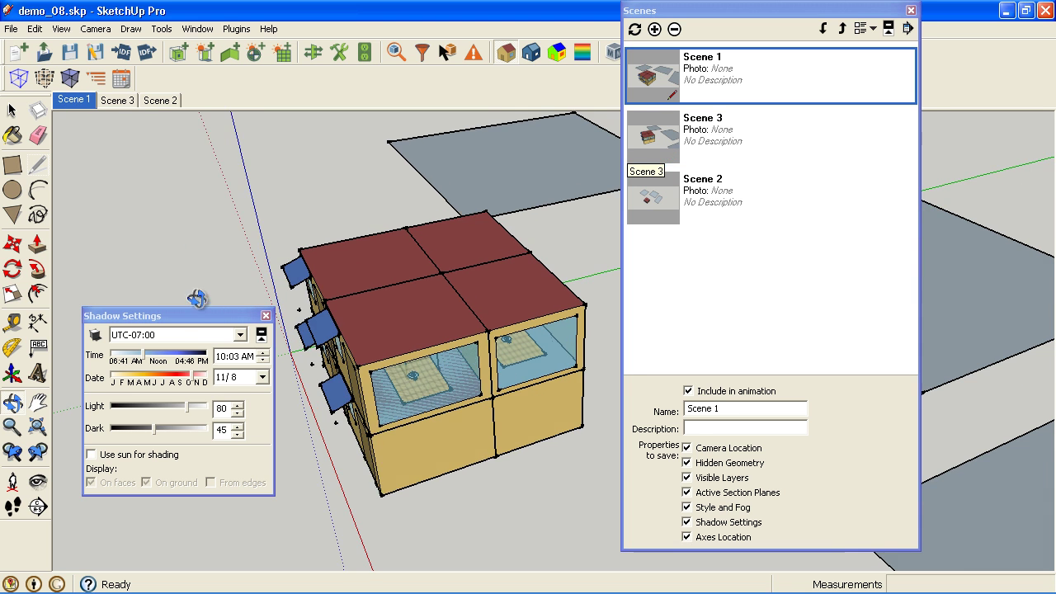
click(265, 316)
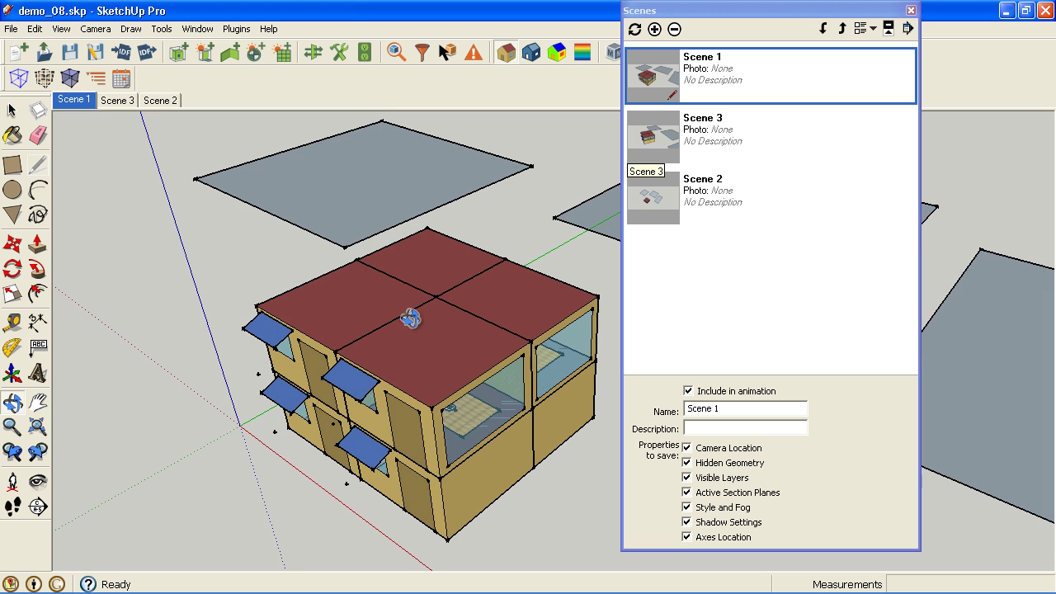
click(911, 11)
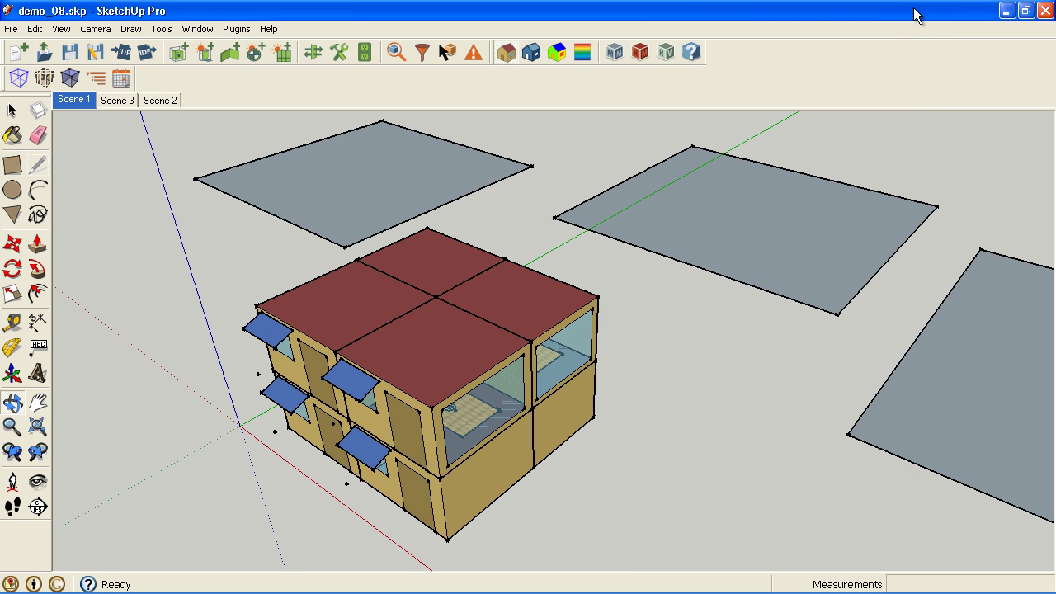
Load eplusout.sql from demo_08/ModelToIdf/ExpandObjects/EnergyPlus as the rendering data source and accept the default surface variables
click(666, 55)
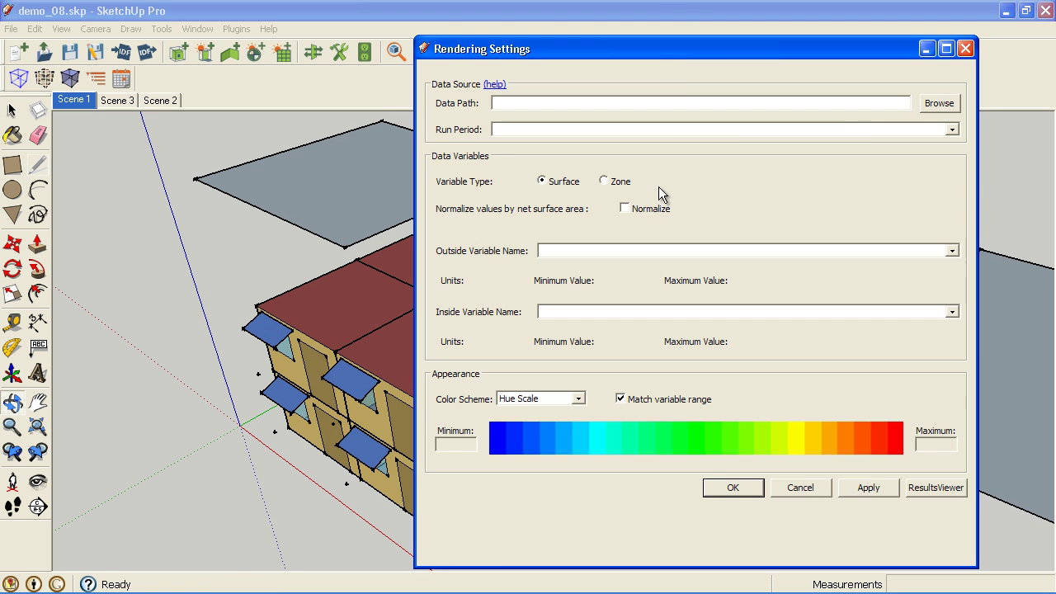
click(935, 103)
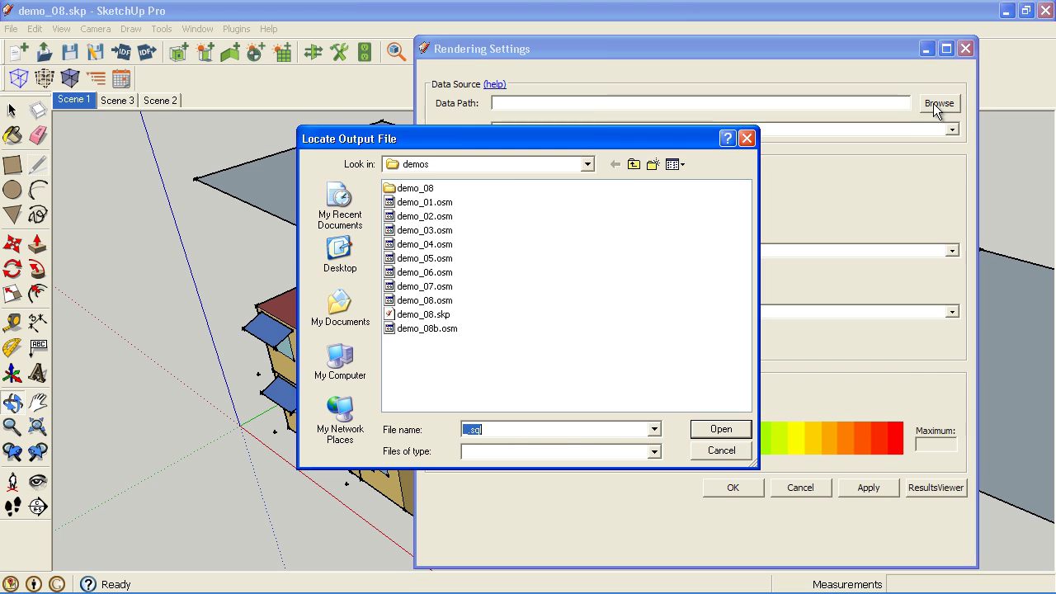
double_click(410, 190)
double_click(410, 190)
click(409, 190)
double_click(410, 190)
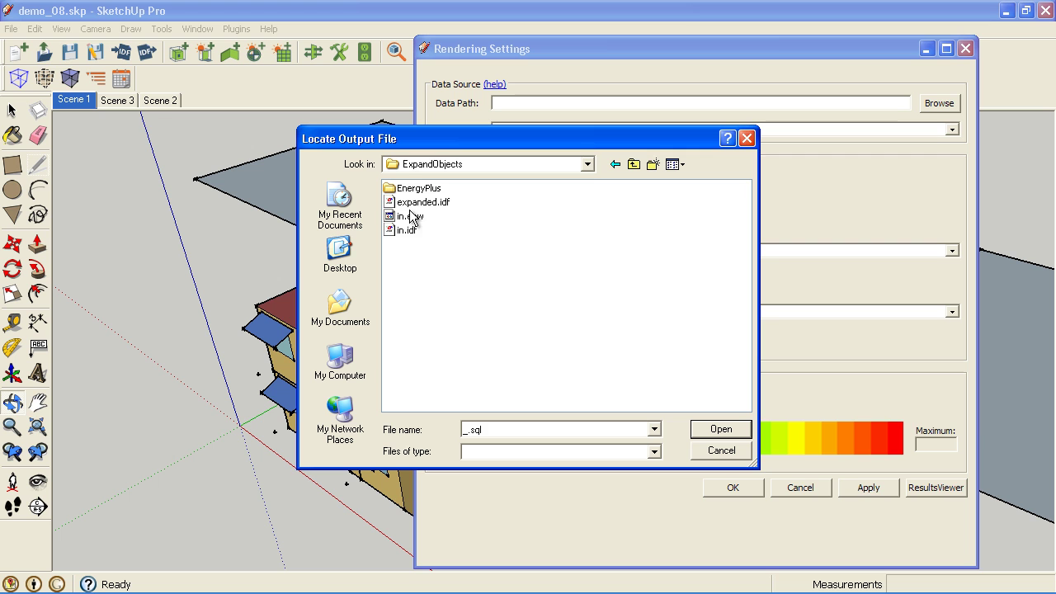
double_click(410, 188)
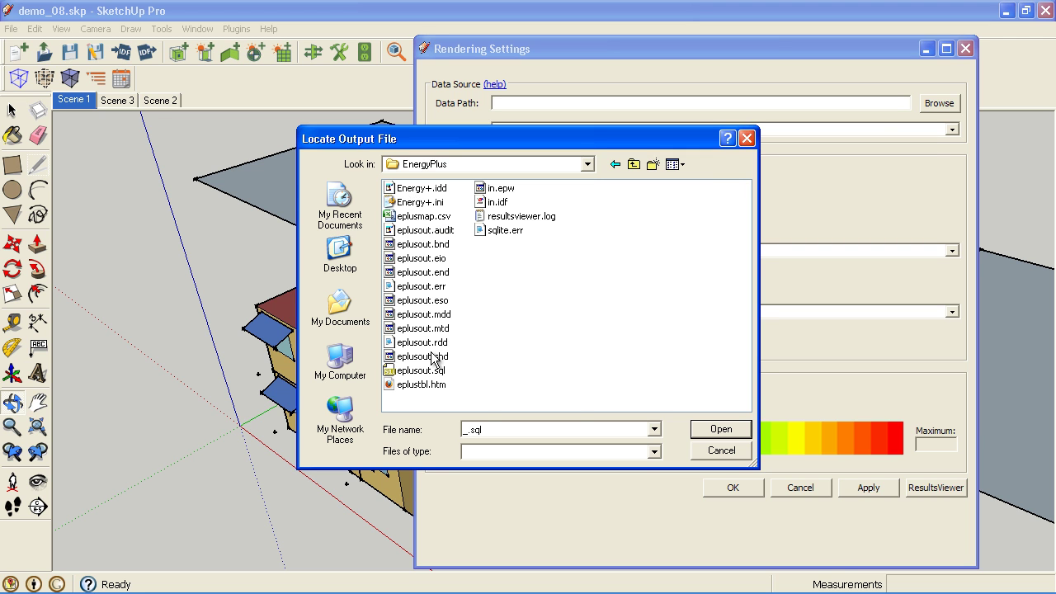
click(422, 371)
click(720, 429)
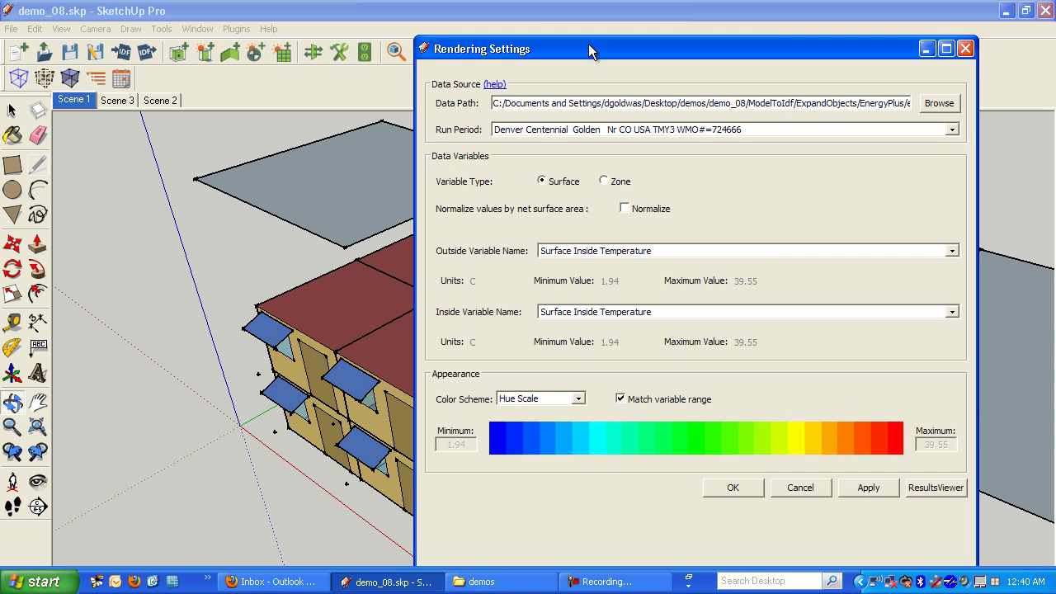
click(741, 487)
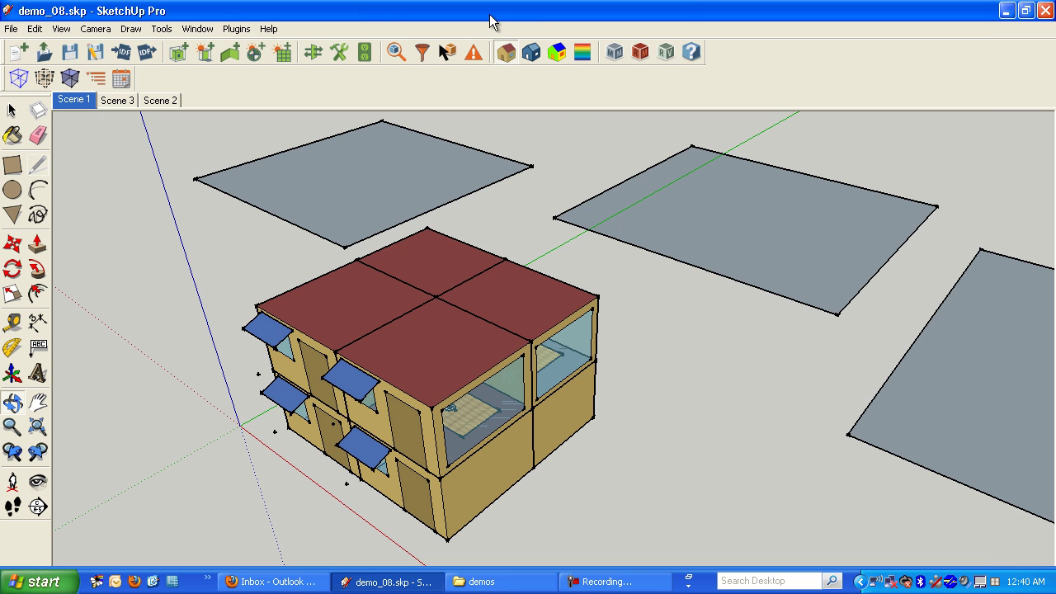
Render the building surfaces by data value and play the transitions between Scene 1 and Scene 3
click(558, 52)
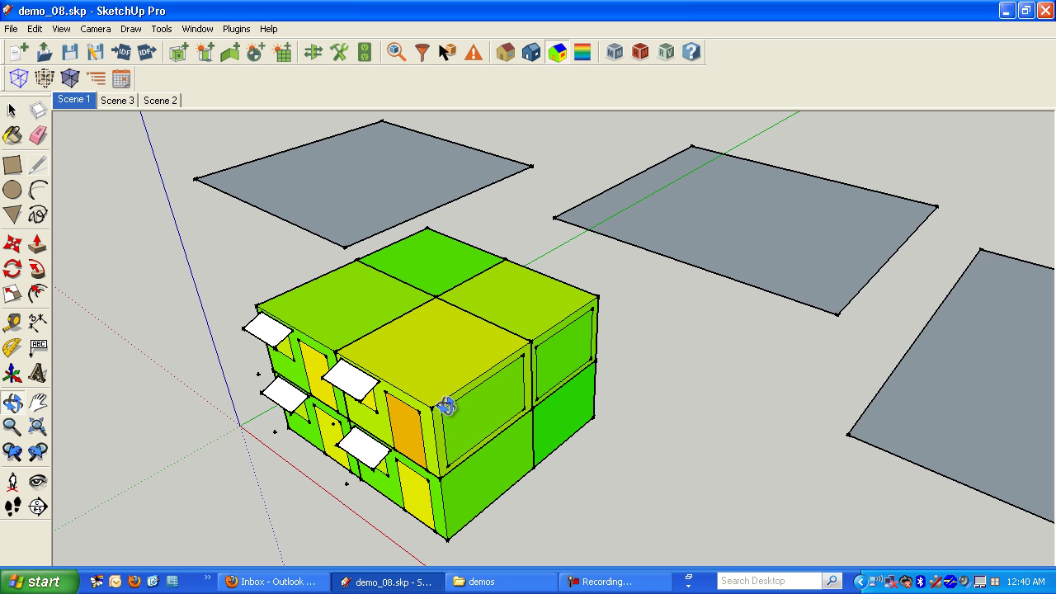
click(119, 101)
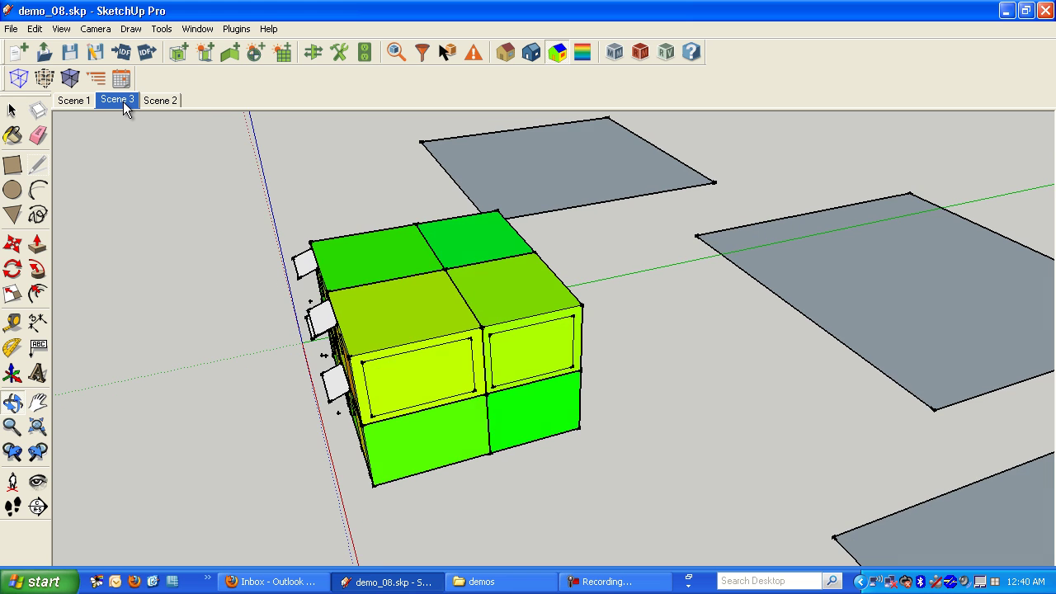
click(78, 102)
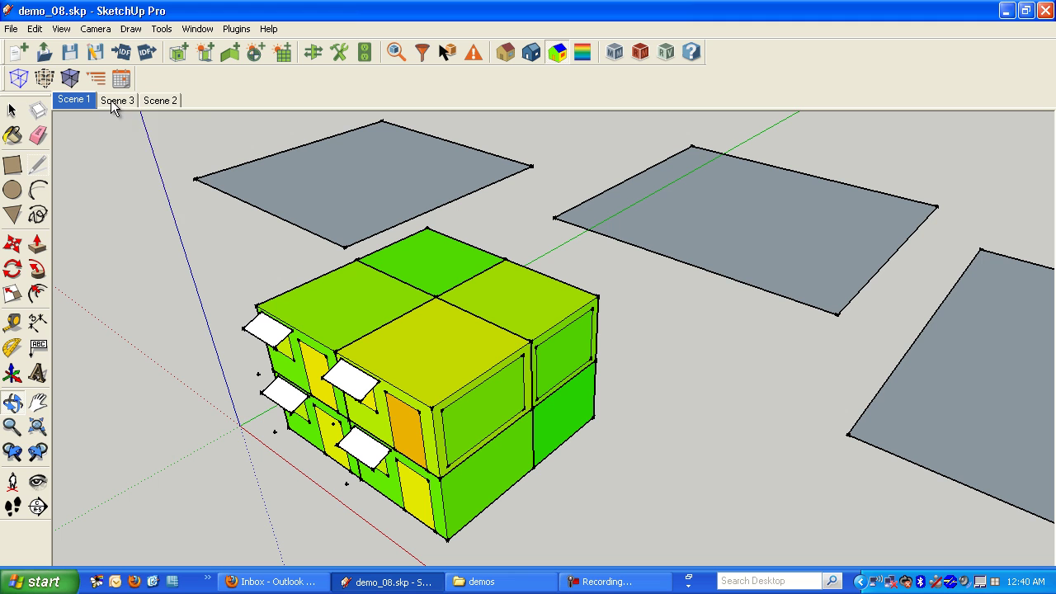
Delete Scene 3 from the model
right_click(111, 101)
click(157, 174)
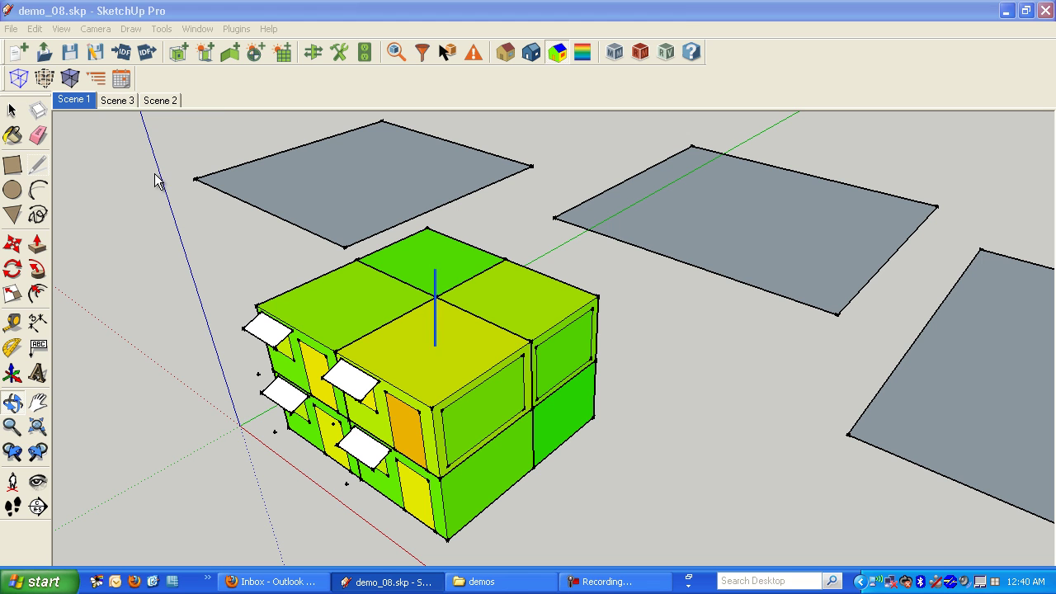
click(493, 327)
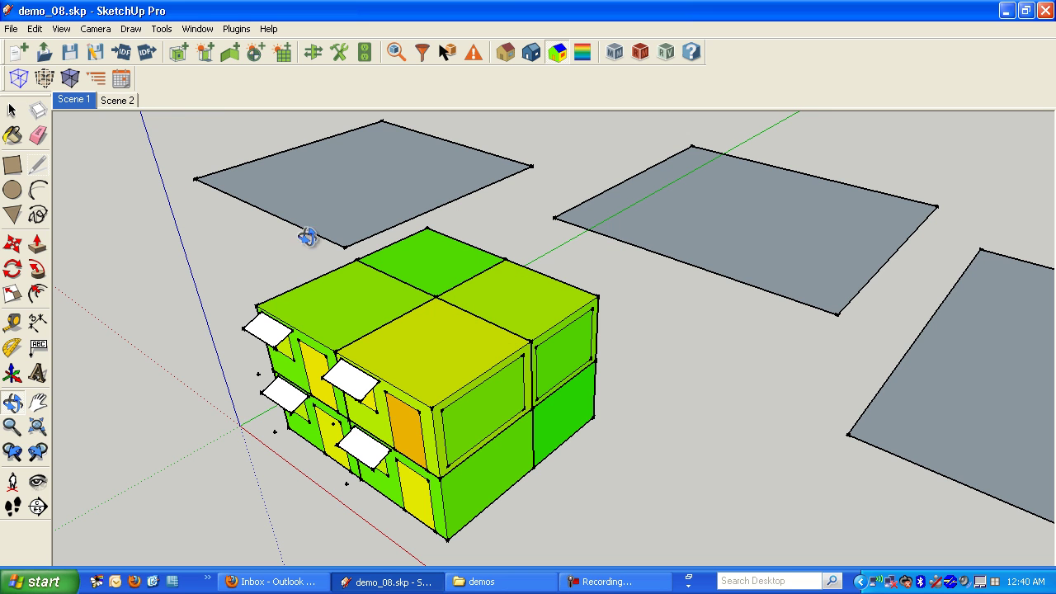
Save a new scene with the shadow date set to 4/4 and play its transition to Scene 1
click(121, 78)
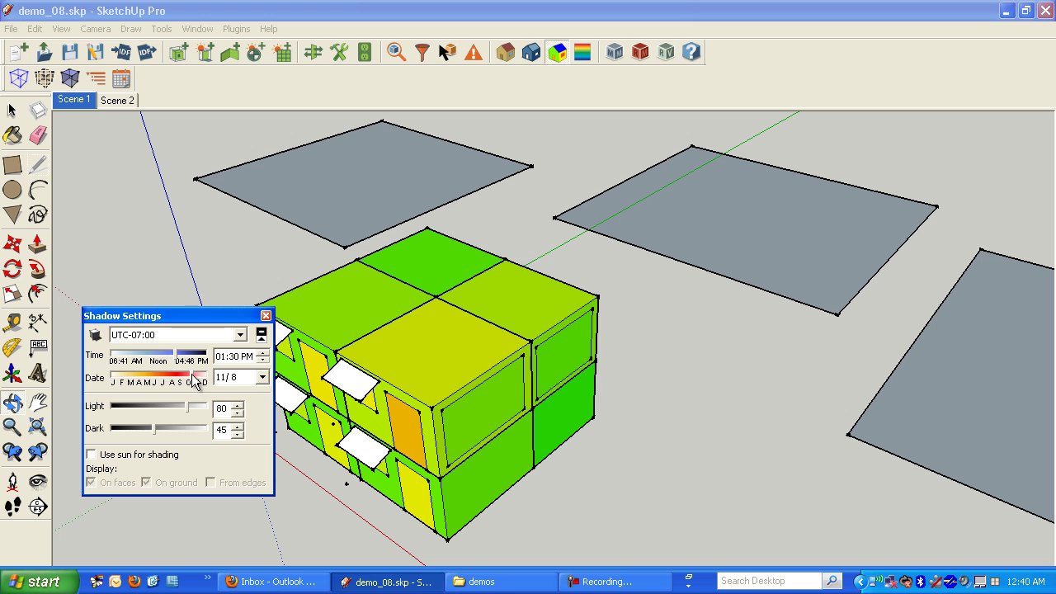
drag(191, 373, 138, 377)
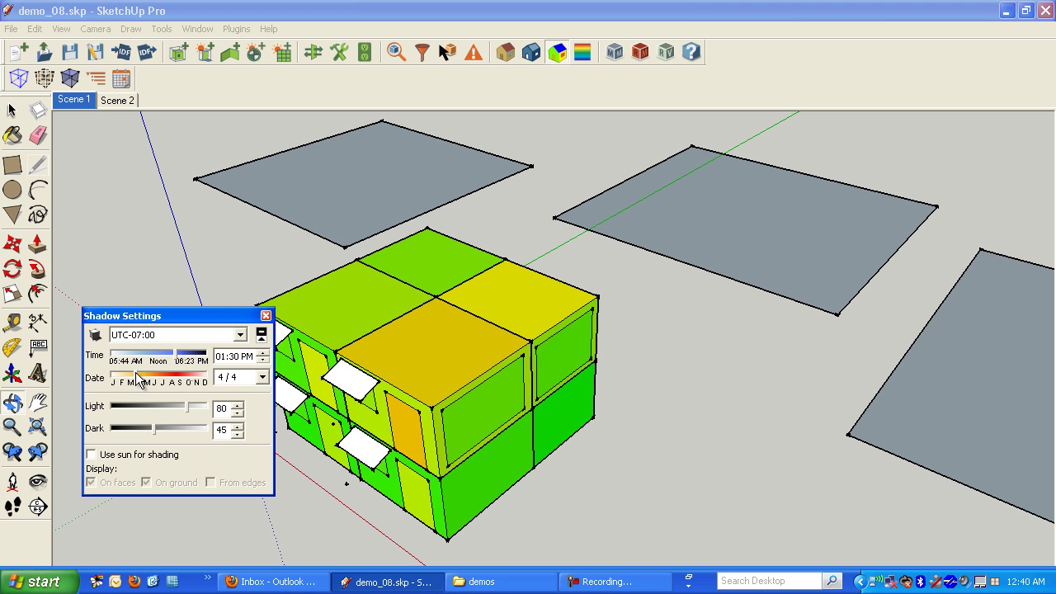
click(199, 29)
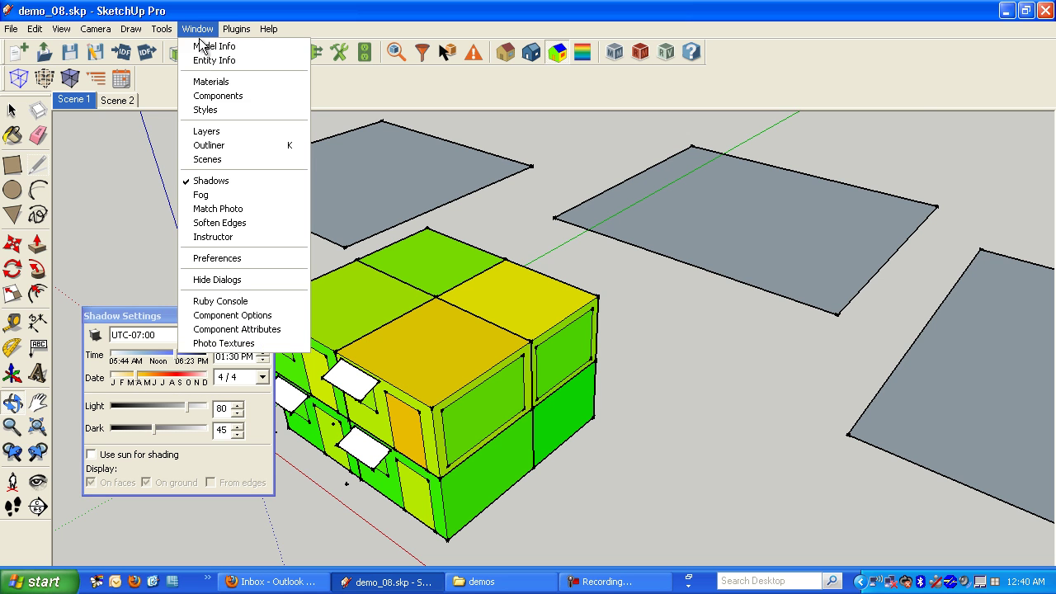
click(208, 159)
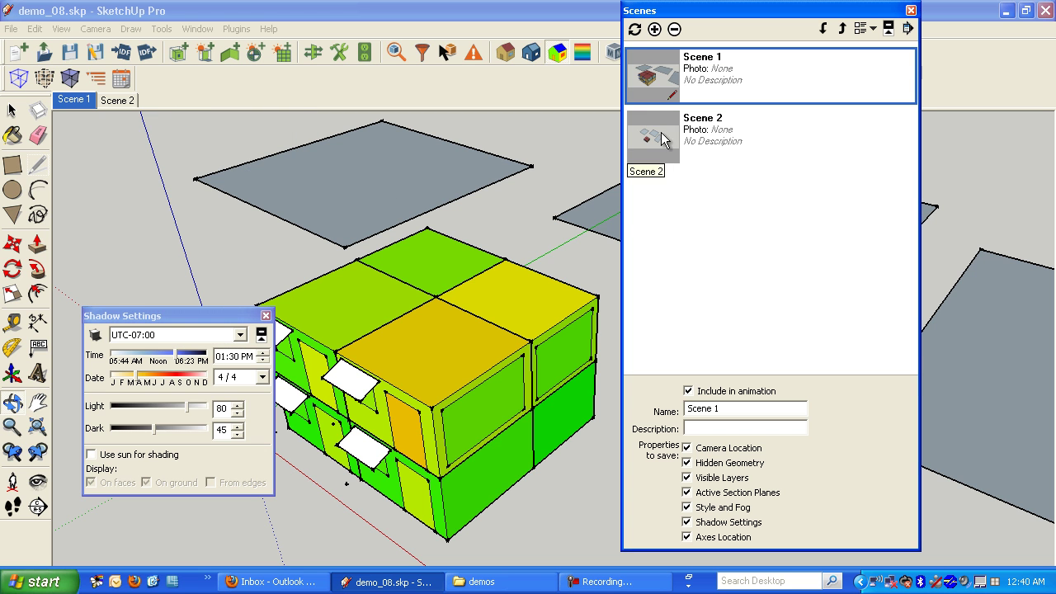
click(654, 29)
click(911, 10)
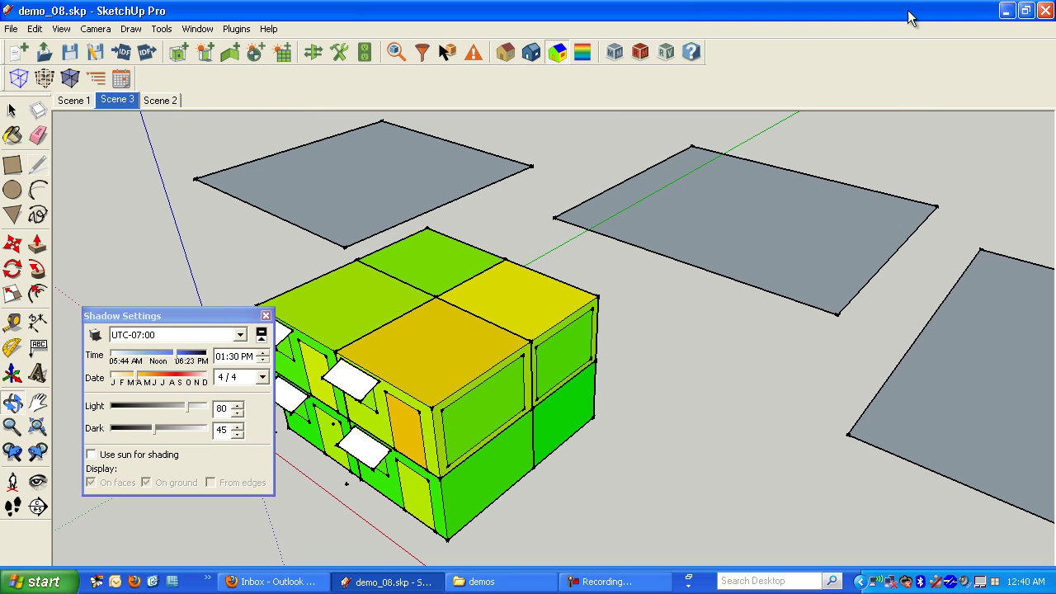
click(75, 100)
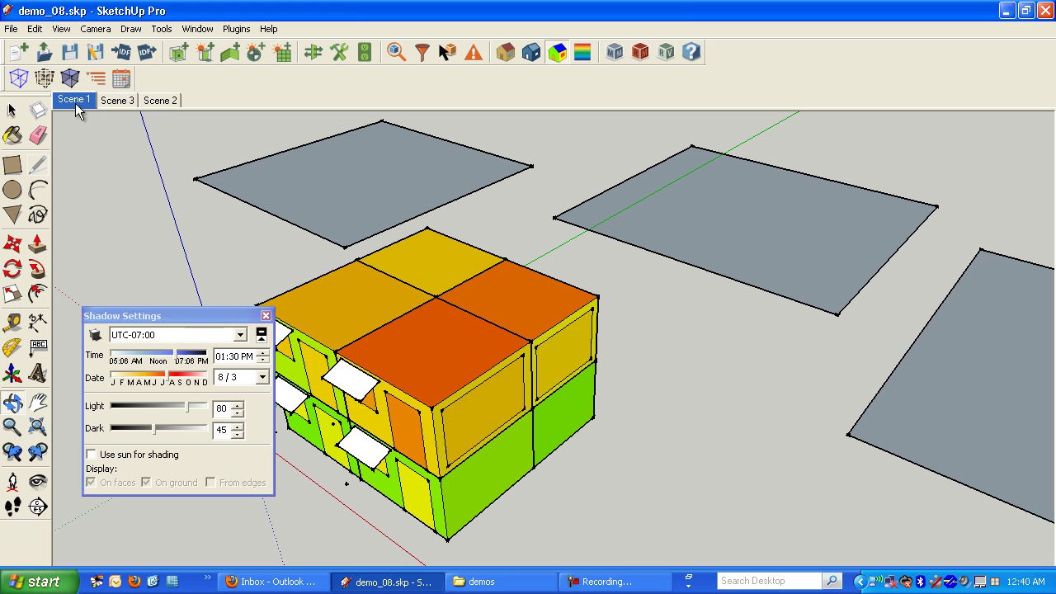
Play the transition from Scene 1 to Scene 3 and close the Shadow Settings
click(112, 101)
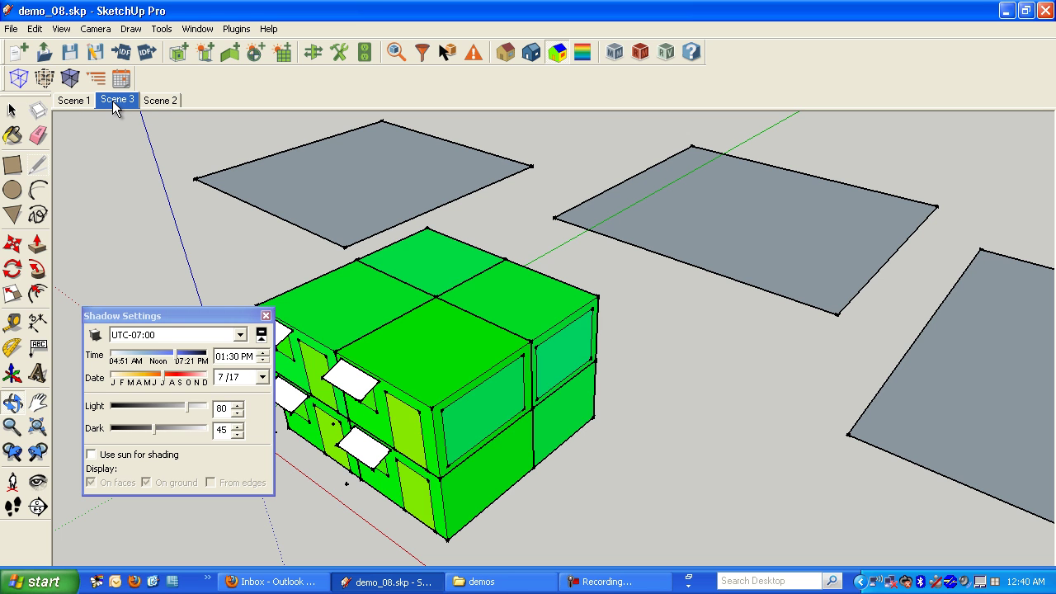
click(266, 316)
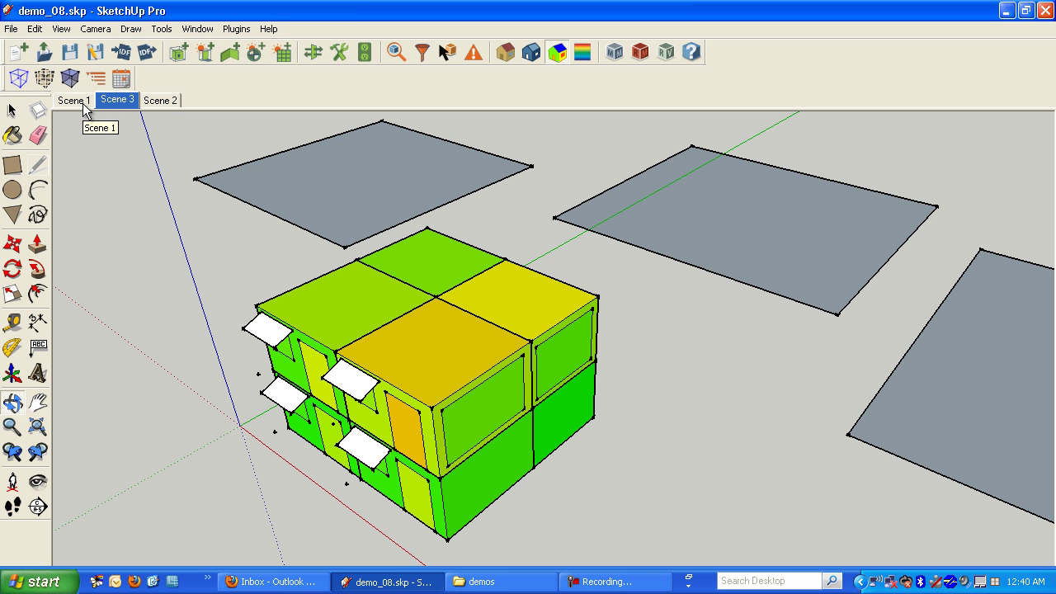
Save the SketchUp model demo_08.skp with its updated scenes
click(10, 29)
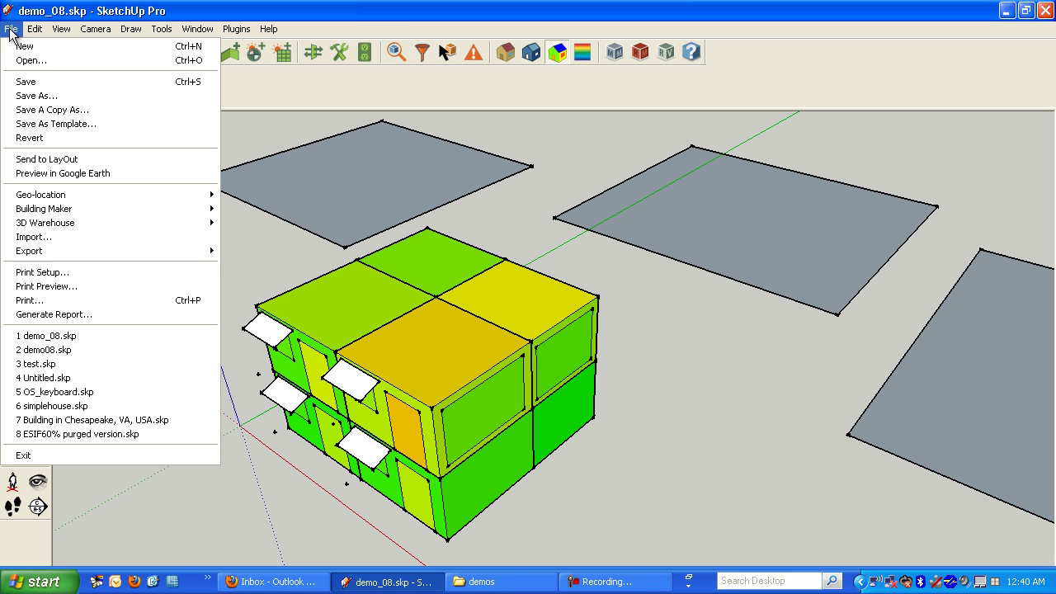
click(33, 83)
drag(469, 421, 507, 377)
scroll(370, 346, up, 3)
key(h)
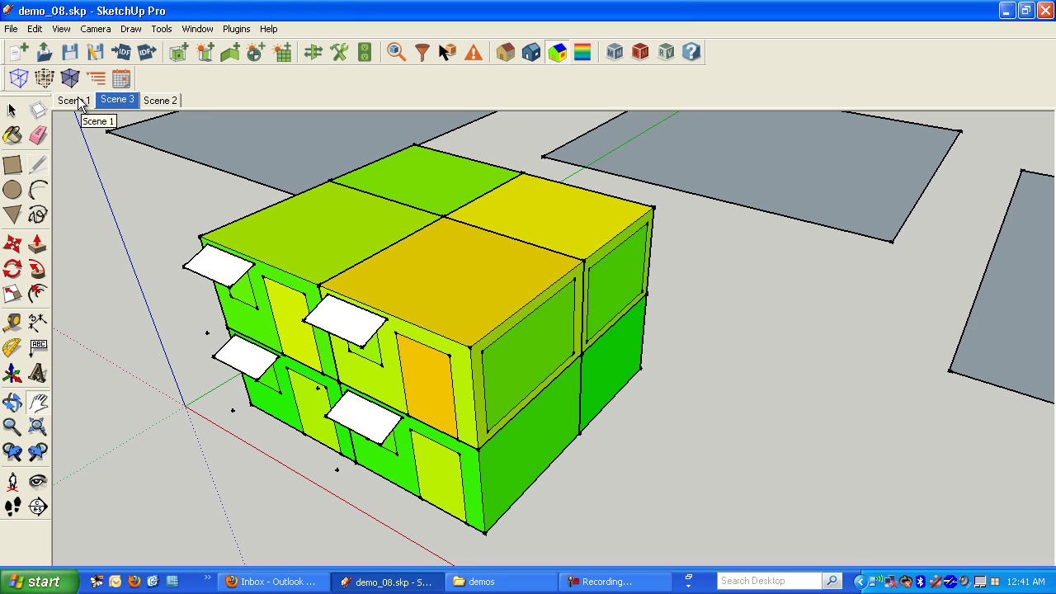
scroll(533, 334, down, 3)
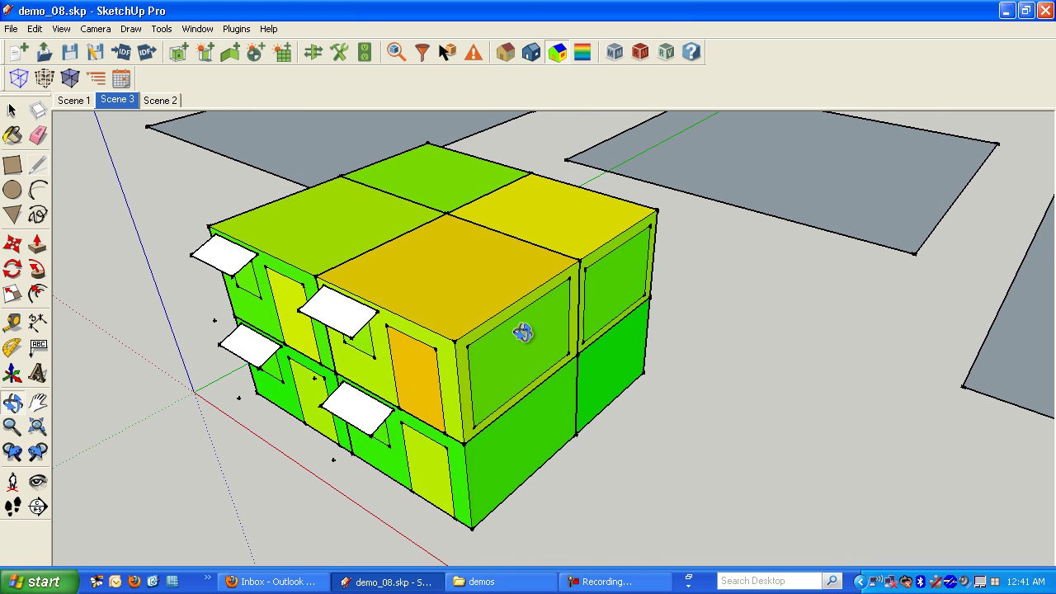
scroll(524, 272, down, 3)
middle_drag(465, 300, 503, 267)
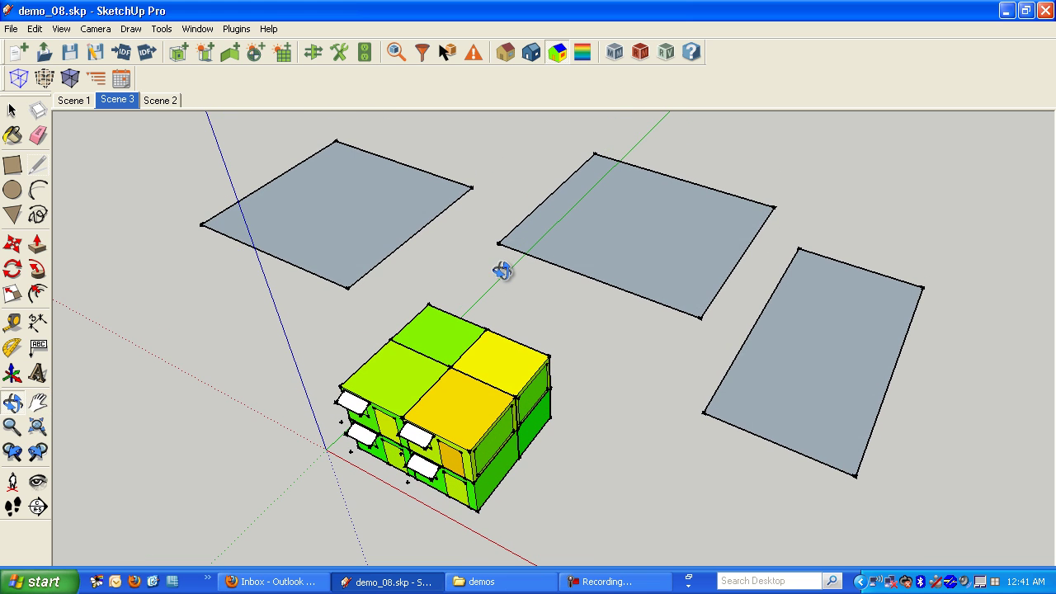